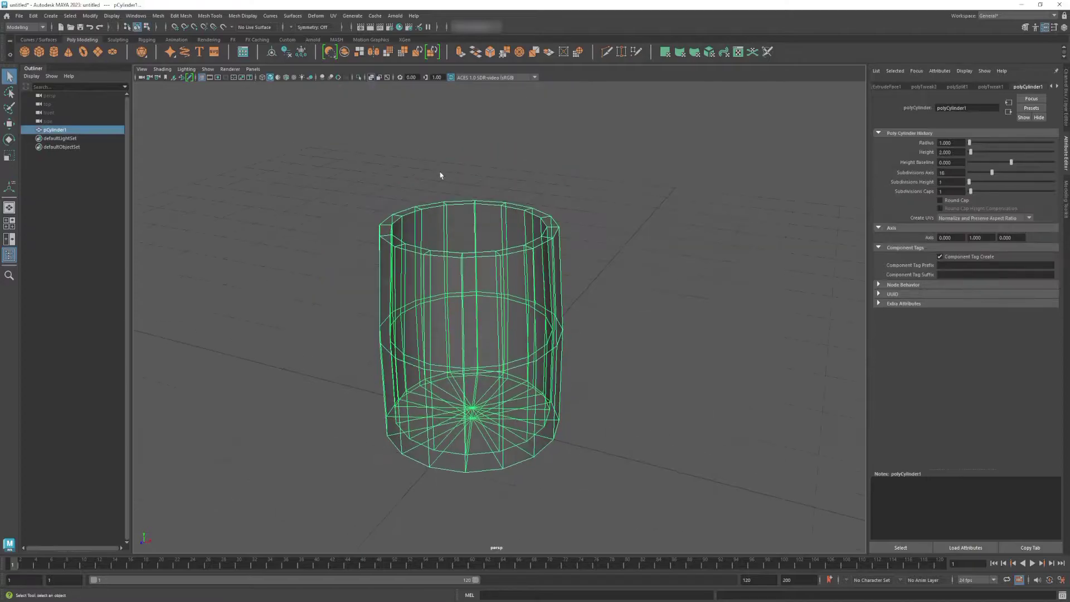
# Add a new cylinder, scale it into a band ring around the mug body, and position it
pyautogui.keyDown('alt'); pyautogui.moveTo(524, 319); pyautogui.dragTo(467, 348); pyautogui.keyUp('alt')
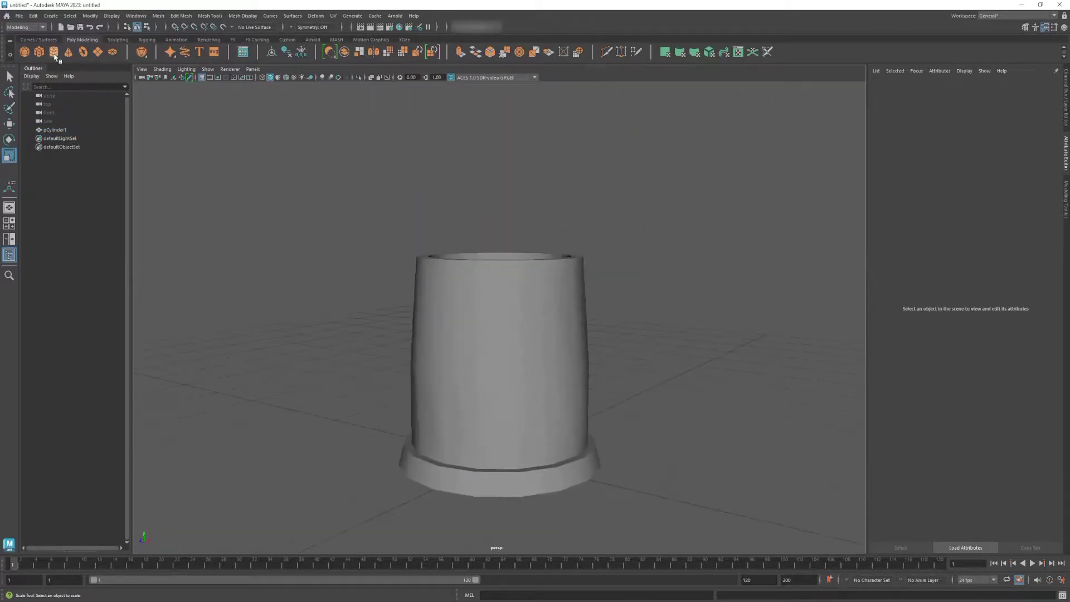
pyautogui.click(54, 54)
pyautogui.moveTo(509, 307); pyautogui.dragTo(521, 308)
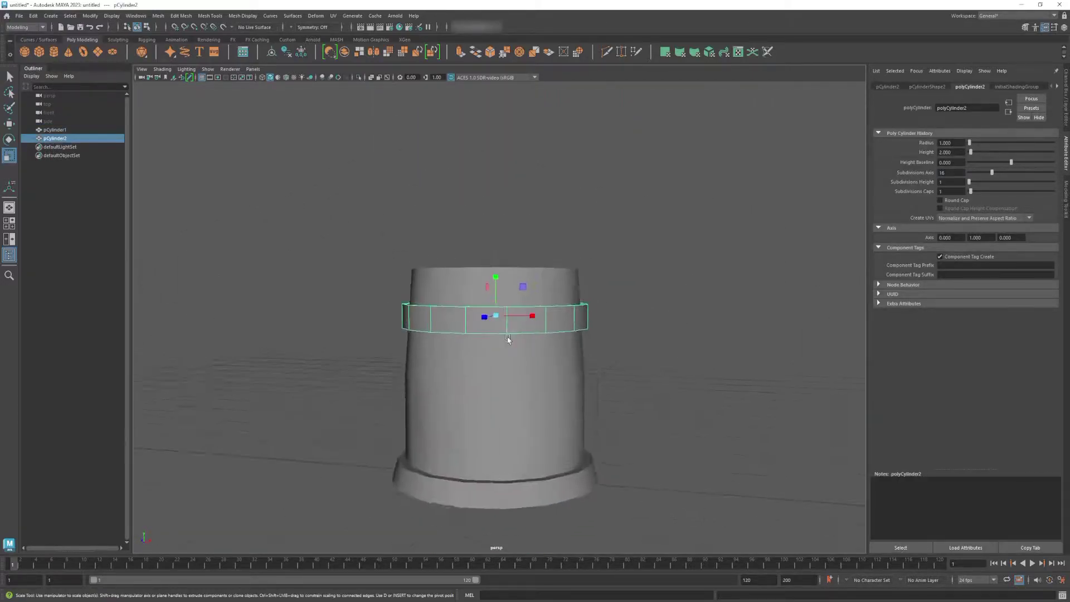
pyautogui.press('w')
pyautogui.scroll(3, 493, 311)
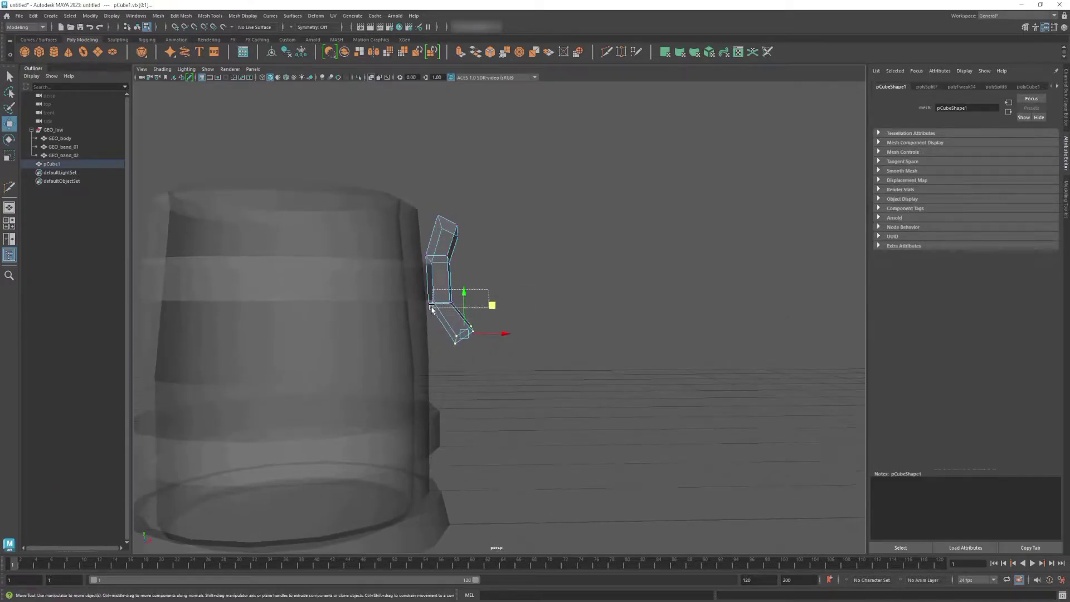
# Switch the handle cube to face selection mode to extrude the curved handle
pyautogui.keyDown('alt'); pyautogui.moveTo(463, 307); pyautogui.dragTo(469, 331); pyautogui.keyUp('alt')
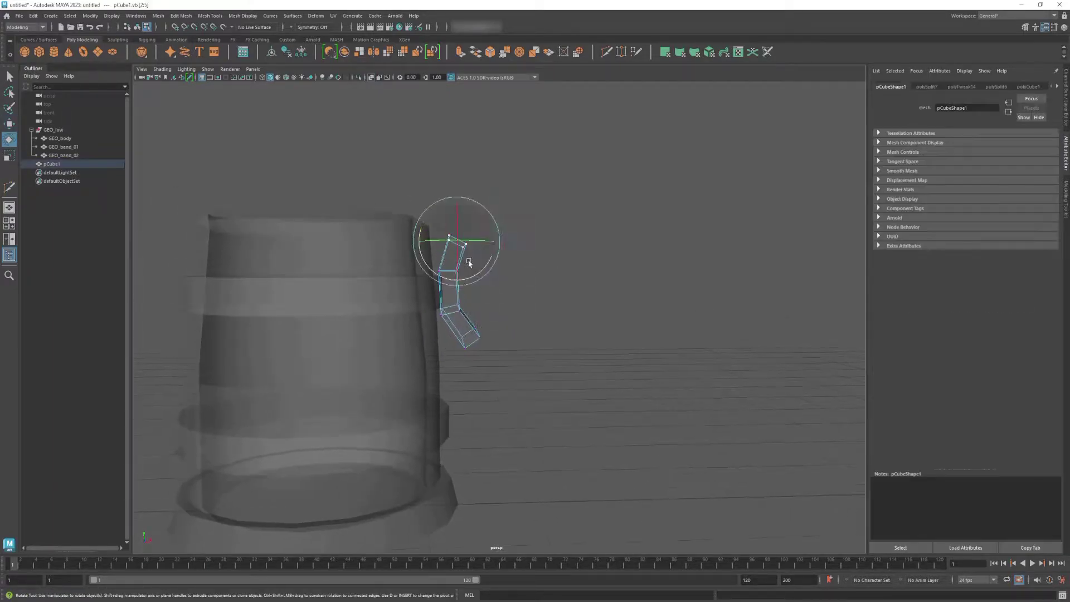
pyautogui.rightClick(469, 331)
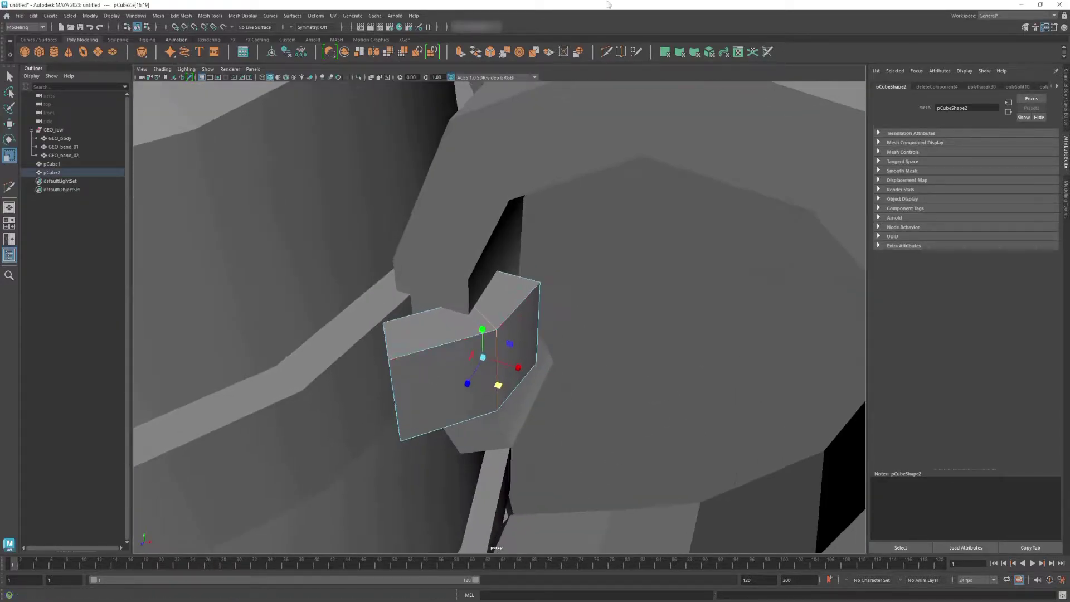
pyautogui.moveTo(459, 271); pyautogui.dragTo(466, 295, button='right')
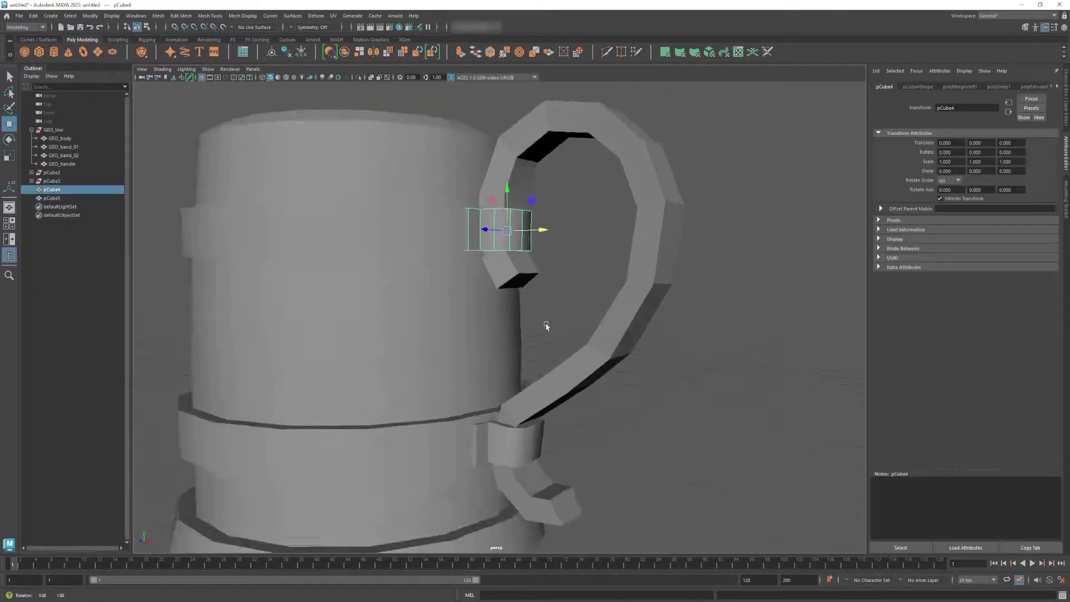
# Create a sphere rivet and check its placement on the mug band
pyautogui.click(25, 53)
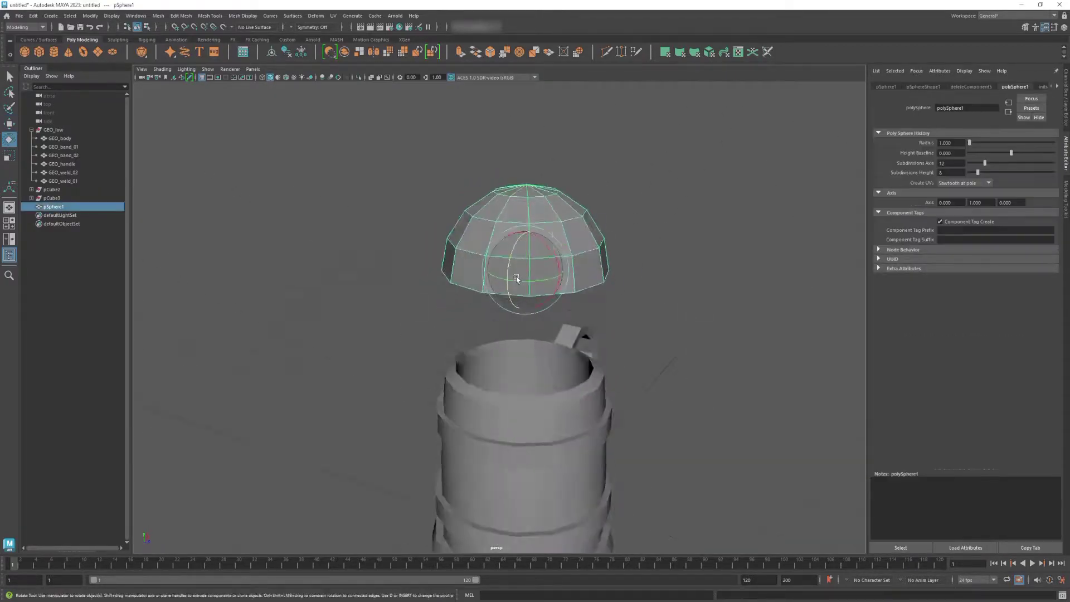
pyautogui.keyDown('alt'); pyautogui.moveTo(498, 291); pyautogui.dragTo(385, 357); pyautogui.keyUp('alt')
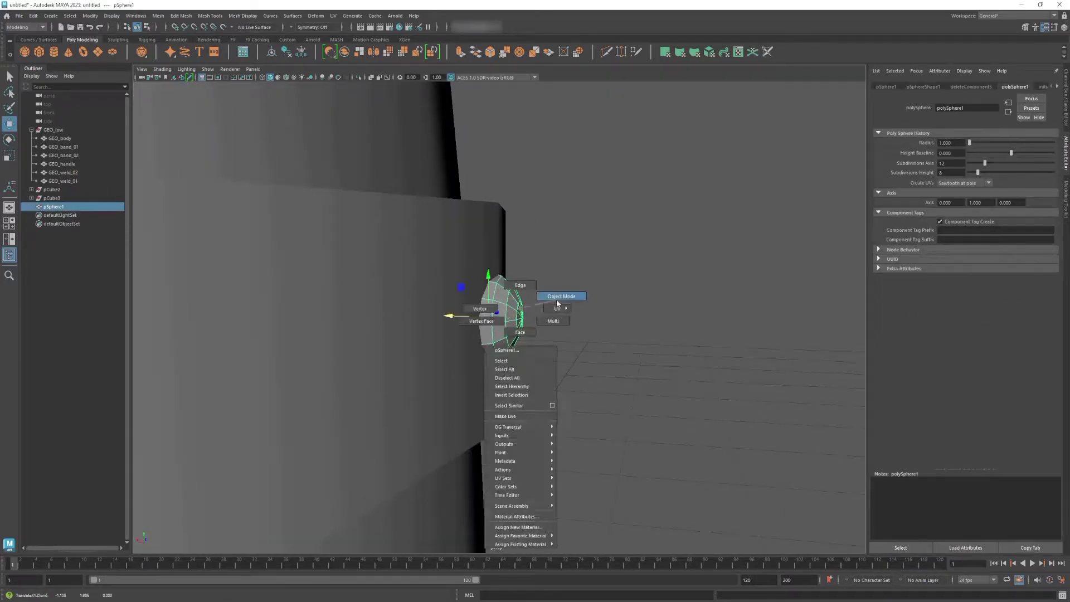
pyautogui.moveTo(557, 303); pyautogui.dragTo(557, 303, button='right')
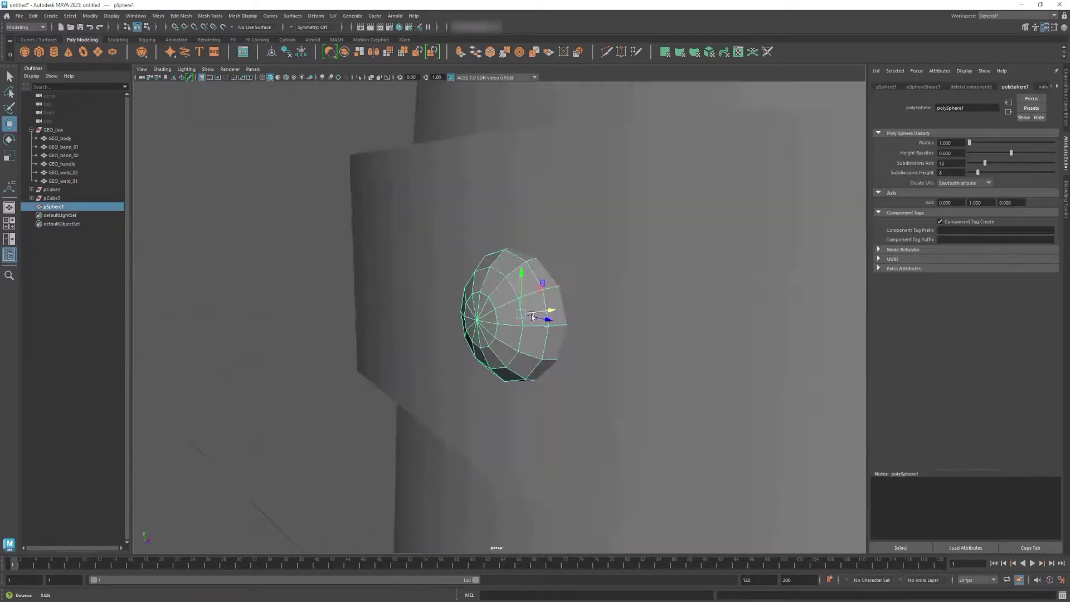
pyautogui.keyDown('alt'); pyautogui.moveTo(558, 303); pyautogui.dragTo(653, 363); pyautogui.keyUp('alt')
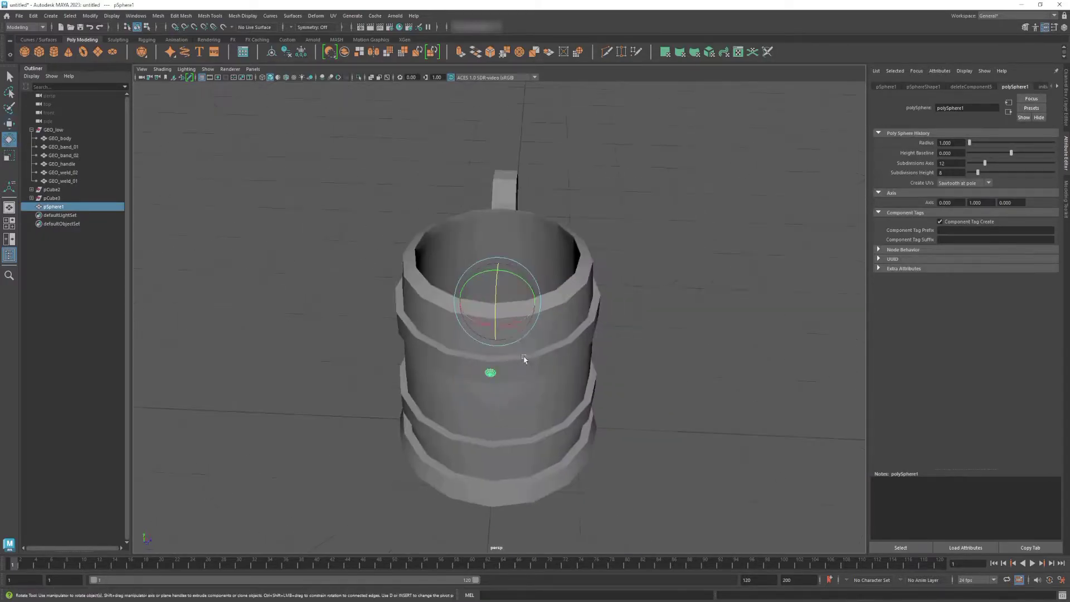
pyautogui.keyDown('alt'); pyautogui.moveTo(524, 359); pyautogui.dragTo(487, 399); pyautogui.keyUp('alt')
# Duplicate the rivet repeatedly so the studs run around the mug band
pyautogui.hotkey('ctrl', 'd')
pyautogui.keyDown('alt'); pyautogui.moveTo(507, 321); pyautogui.dragTo(484, 420); pyautogui.keyUp('alt')
pyautogui.click(496, 378)
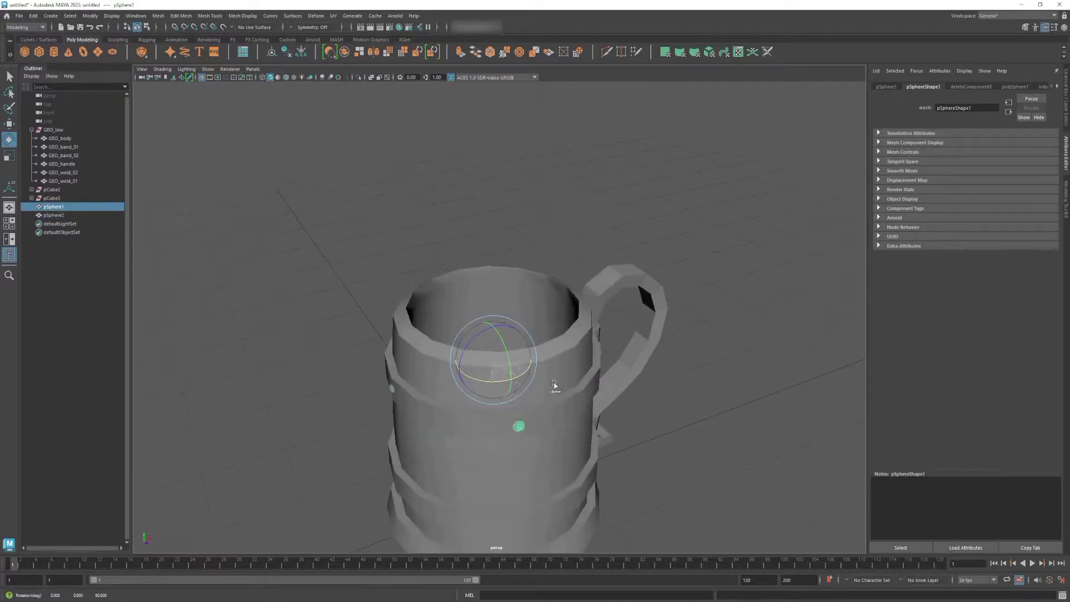
pyautogui.hotkey('ctrl', 'd')
pyautogui.keyDown('alt'); pyautogui.moveTo(554, 384); pyautogui.dragTo(630, 401); pyautogui.keyUp('alt')
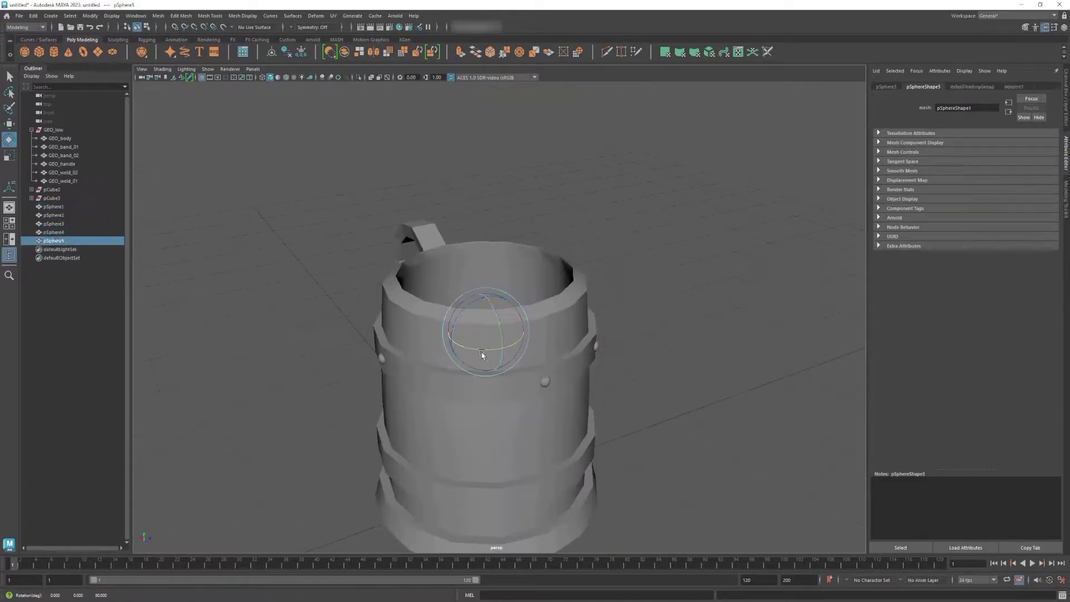
pyautogui.hotkey('ctrl', 'd')
pyautogui.moveTo(471, 356)
pyautogui.keyDown('alt'); pyautogui.mouseDown()
pyautogui.moveTo(512, 347)
pyautogui.moveTo(557, 385)
pyautogui.mouseUp(); pyautogui.keyUp('alt')
pyautogui.click(624, 385)
pyautogui.keyDown('alt'); pyautogui.moveTo(624, 384); pyautogui.dragTo(657, 385); pyautogui.keyUp('alt')
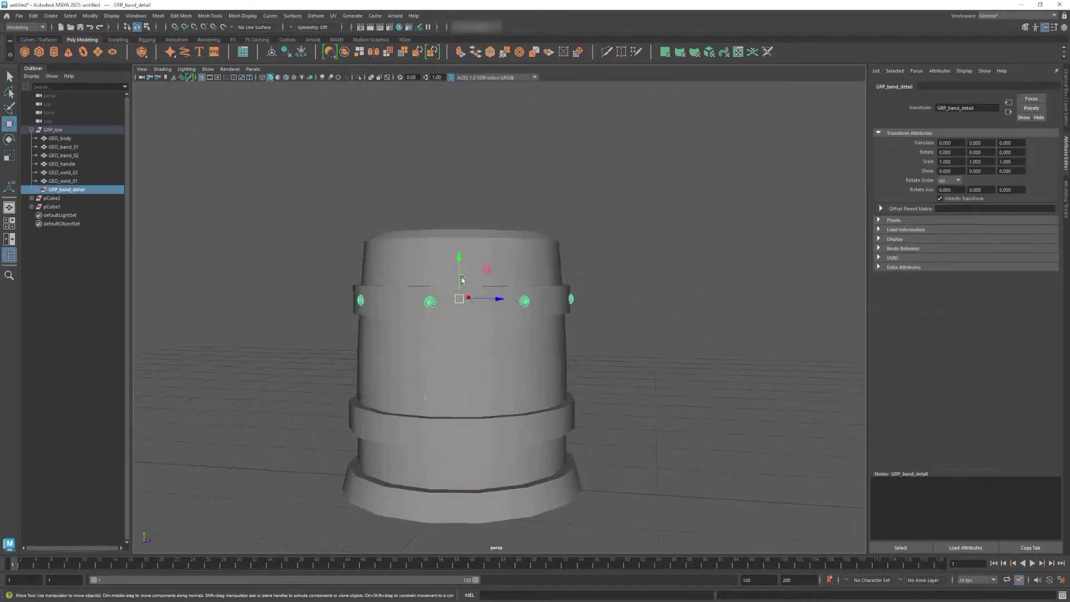
pyautogui.scroll(3, 498, 344)
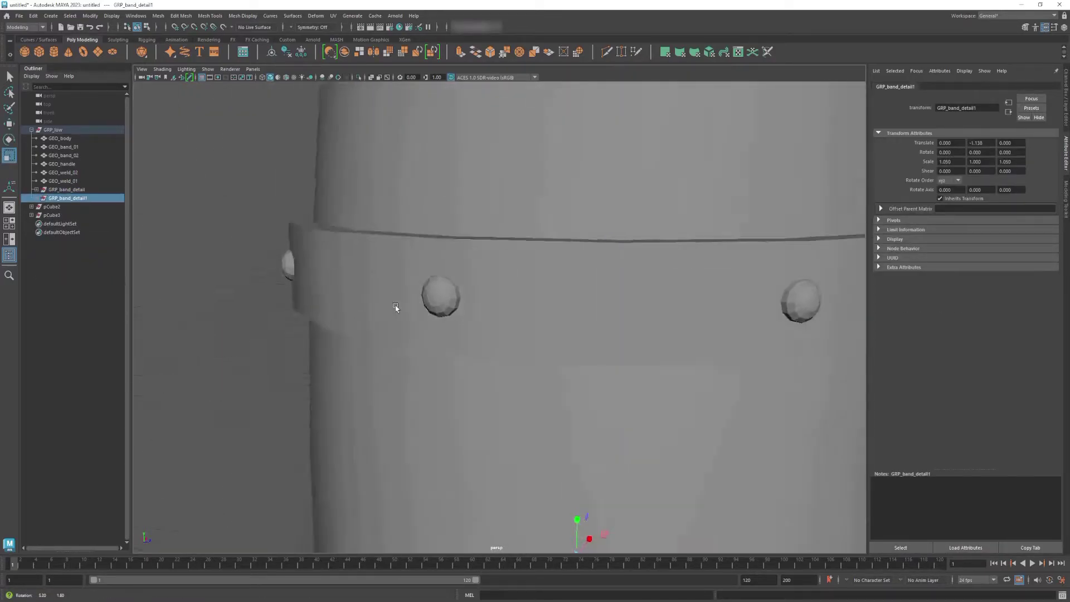
pyautogui.scroll(-5, 397, 306)
pyautogui.keyDown('alt'); pyautogui.moveTo(471, 306); pyautogui.dragTo(460, 333); pyautogui.keyUp('alt')
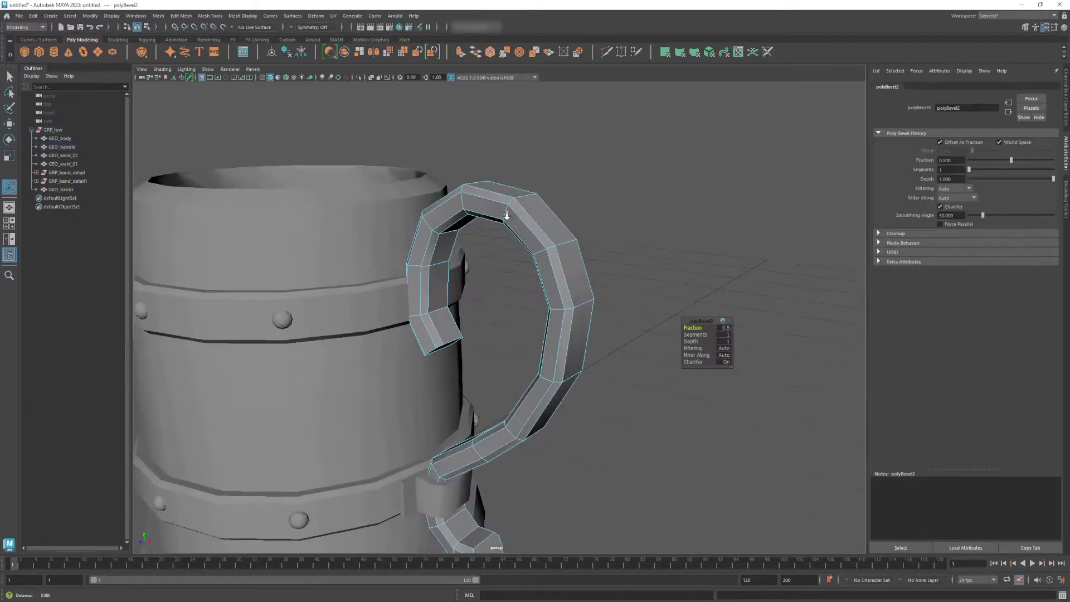
# Select the edge loops at both ends of the handle for chamfering
pyautogui.keyDown('alt'); pyautogui.moveTo(507, 216); pyautogui.dragTo(704, 335); pyautogui.keyUp('alt')
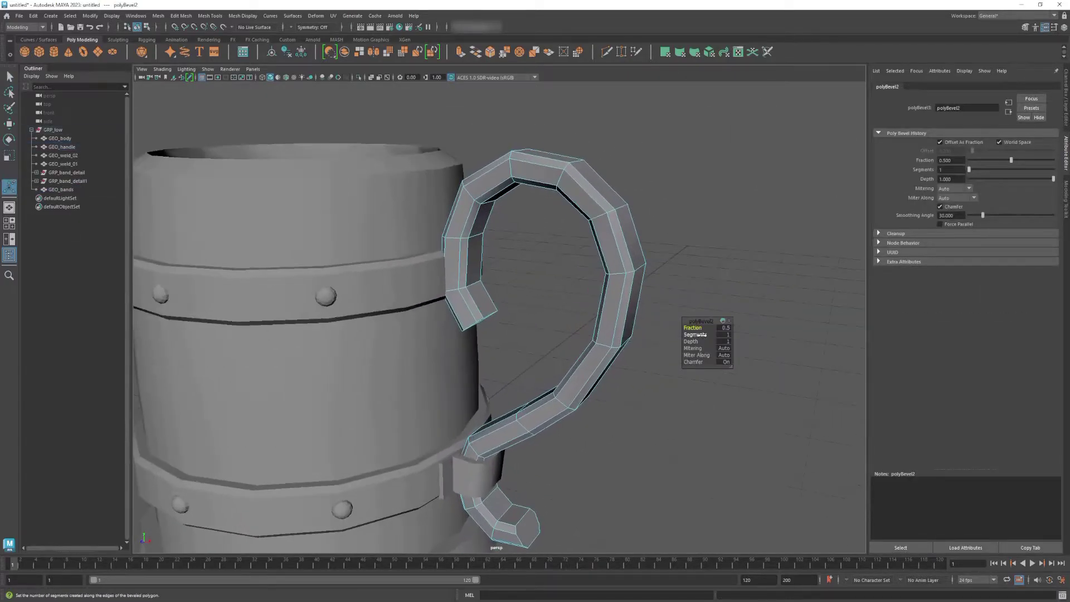
pyautogui.moveTo(626, 217); pyautogui.dragTo(626, 218, button='right')
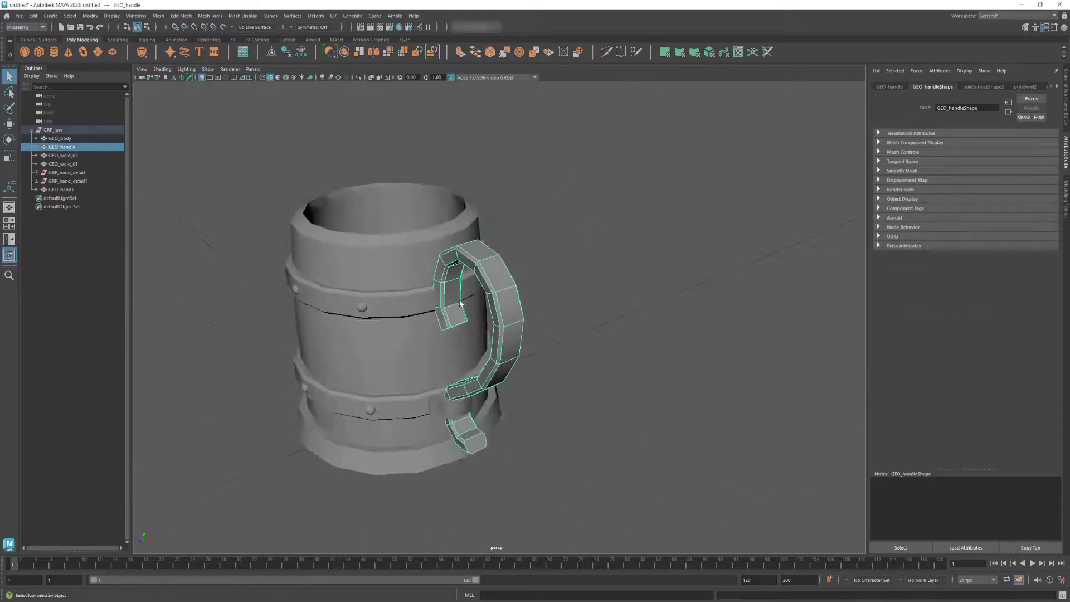
pyautogui.press('F10')
pyautogui.scroll(5, 556, 319)
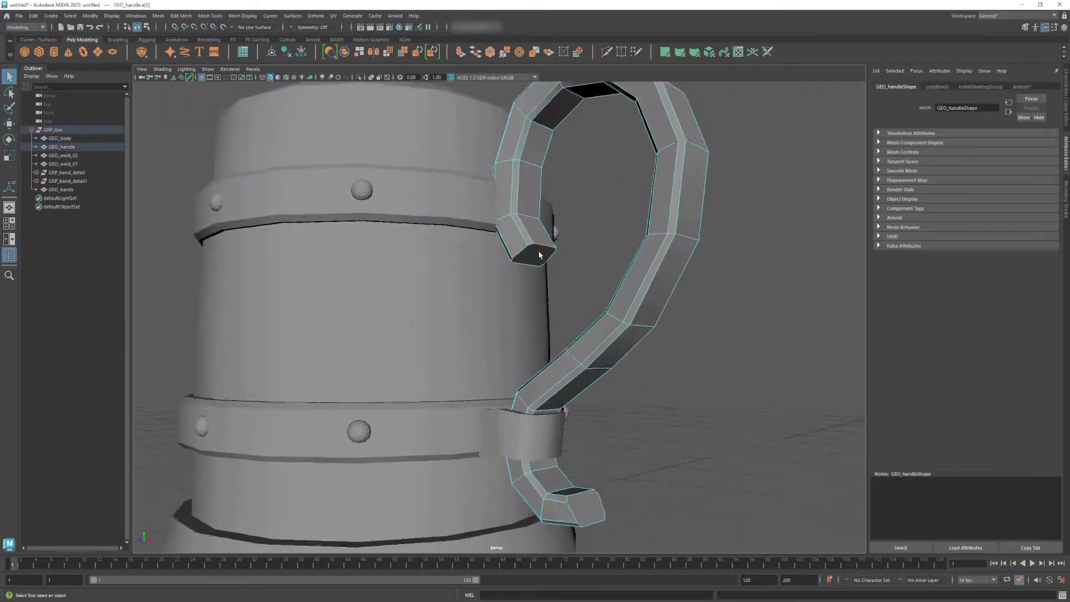
pyautogui.scroll(3, 524, 384)
pyautogui.doubleClick(524, 384)
pyautogui.keyDown('alt'); pyautogui.moveTo(524, 384); pyautogui.dragTo(474, 70); pyautogui.keyUp('alt')
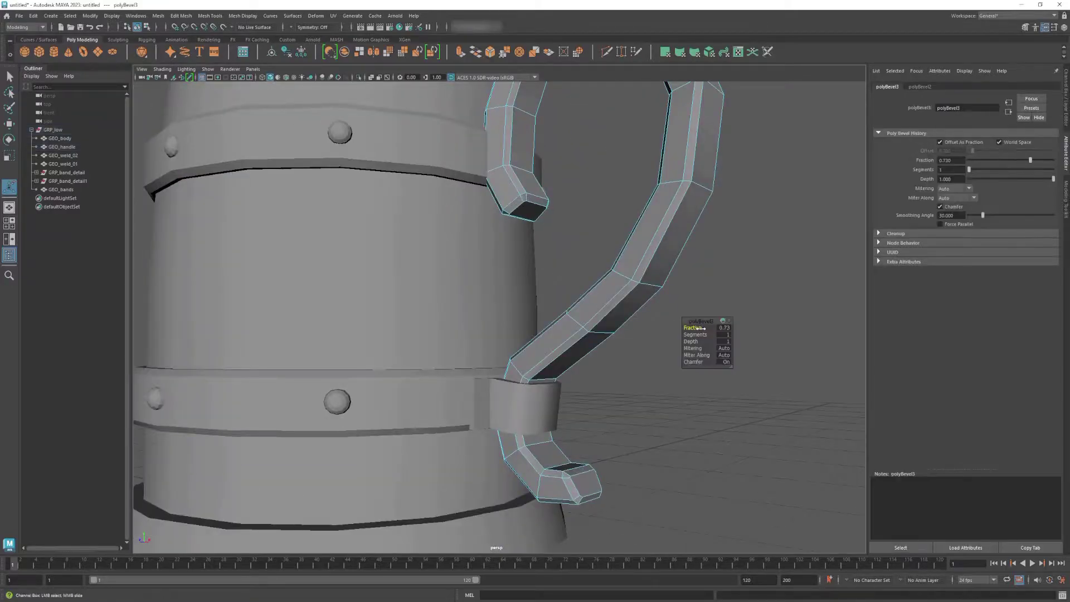
pyautogui.scroll(-5, 700, 329)
pyautogui.scroll(5, 491, 391)
pyautogui.keyDown('alt'); pyautogui.moveTo(490, 390); pyautogui.dragTo(490, 446); pyautogui.keyUp('alt')
pyautogui.press('r')
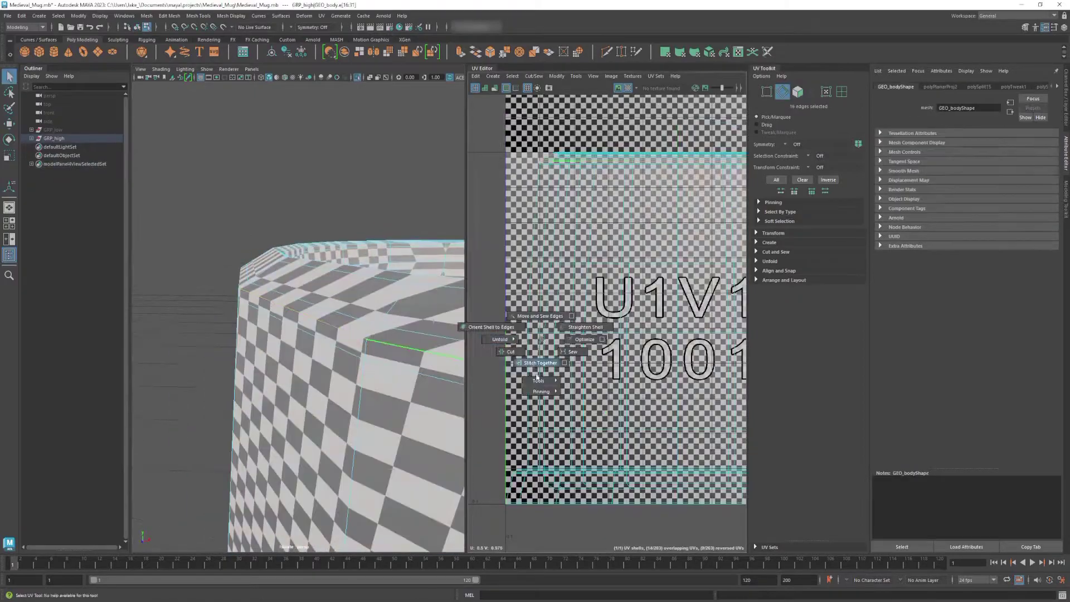
# Bring up the UV Cut/Sew and editing marking menus on the mug body
pyautogui.keyDown('shift'); pyautogui.rightClick(570, 374); pyautogui.keyUp('shift')
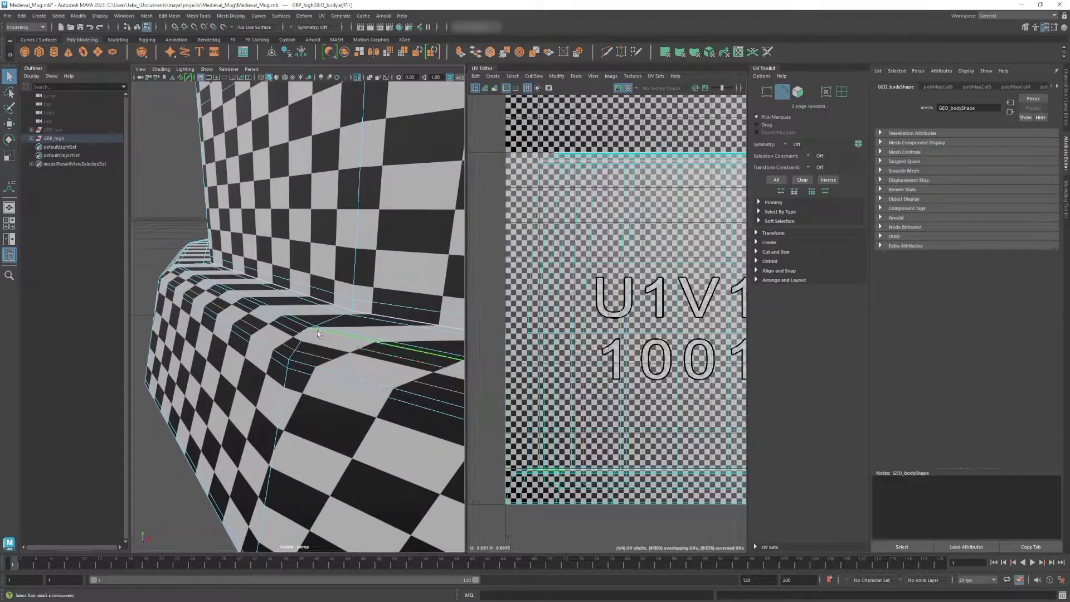
pyautogui.keyDown('shift'); pyautogui.rightClick(590, 334); pyautogui.keyUp('shift')
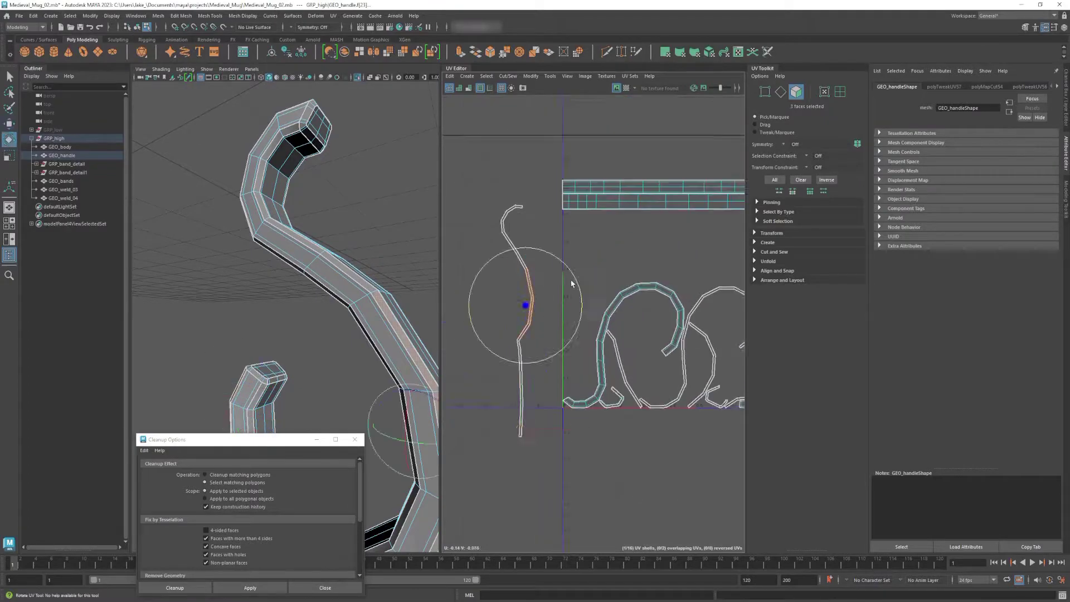
# Bring up the UV shell layout marking menu for the handle shells
pyautogui.keyDown('shift'); pyautogui.rightClick(529, 246); pyautogui.keyUp('shift')
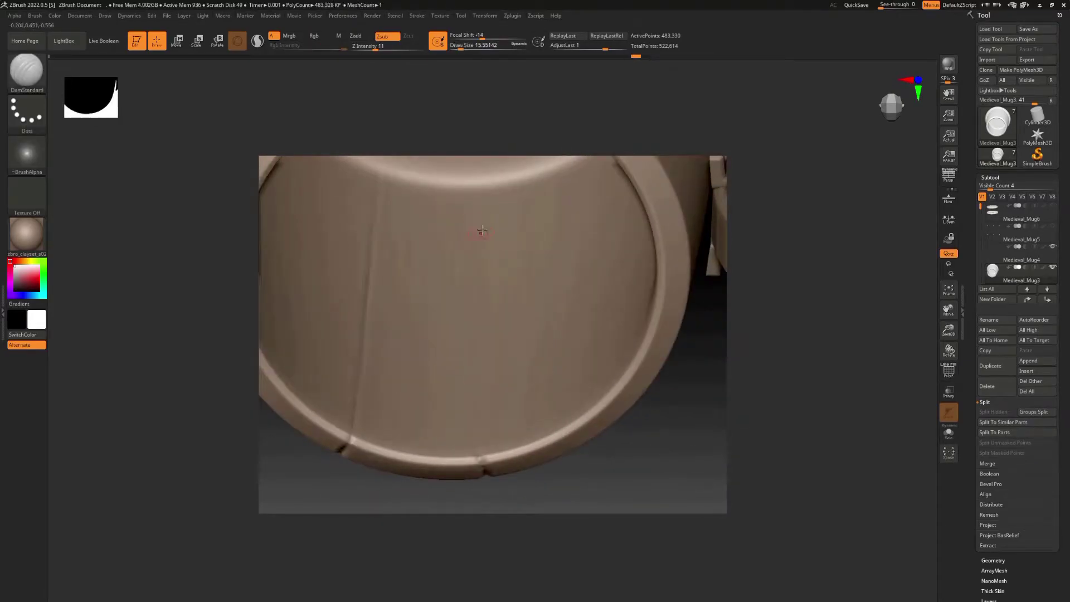
# Select the DamStandard brush and set its draw size for carving plank seams
pyautogui.press('space')
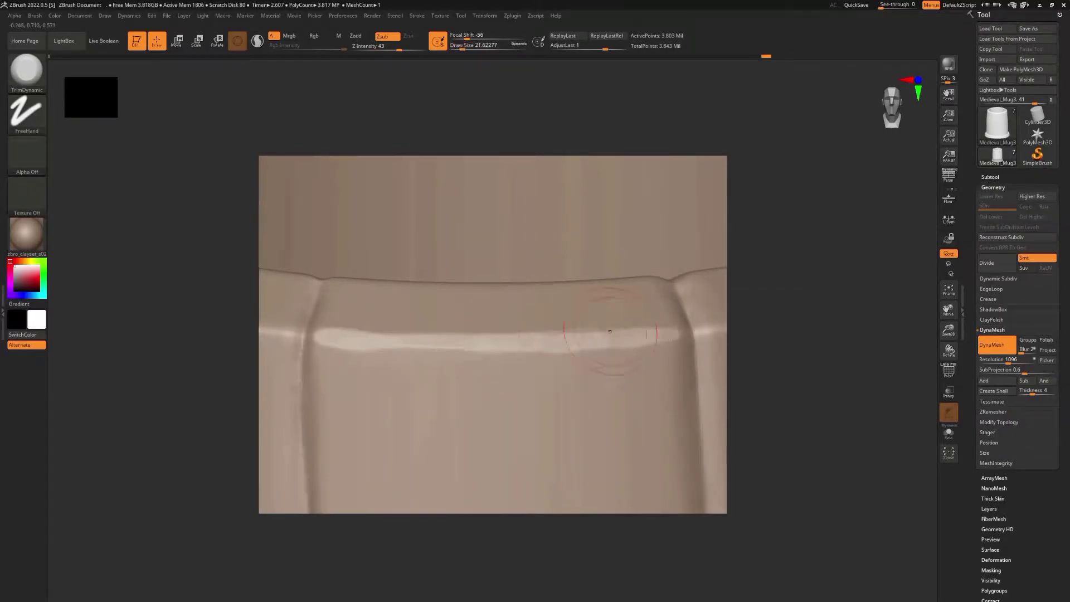
pyautogui.press('b')
pyautogui.press('d')
pyautogui.press('s')
pyautogui.press('s')
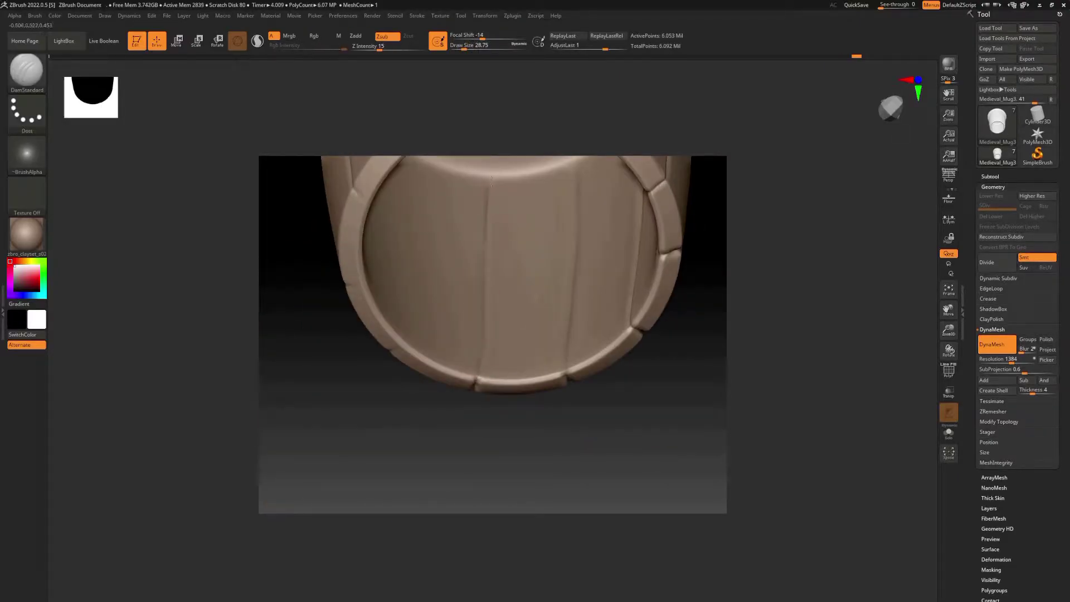
# Orbit around the mug's base, rim and barrel side to inspect the bands
pyautogui.moveTo(491, 182); pyautogui.dragTo(471, 291, button='right')
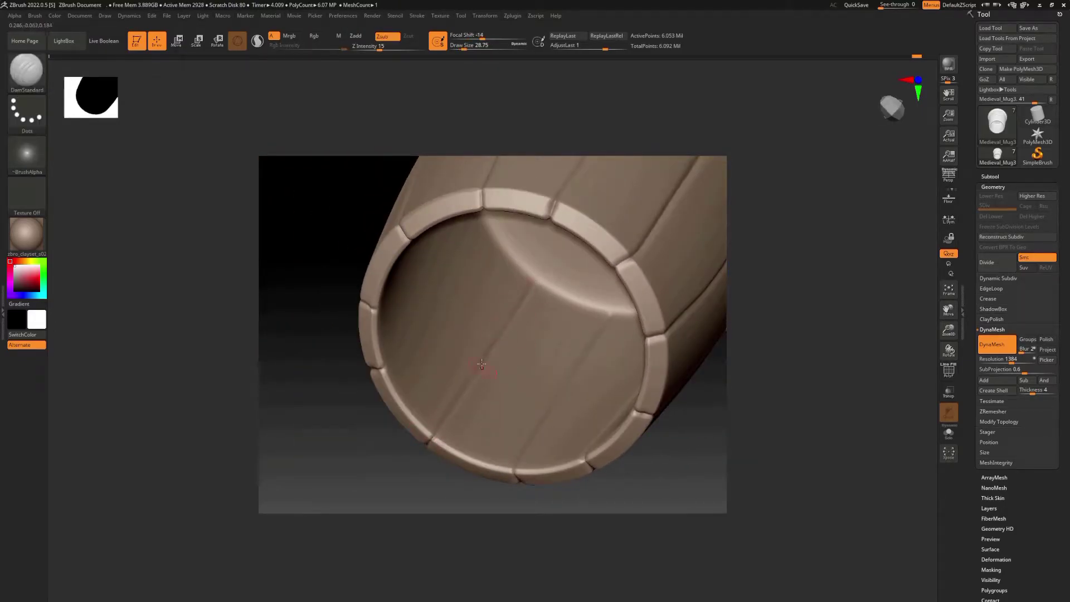
pyautogui.moveTo(519, 324)
pyautogui.mouseDown(button='right')
pyautogui.moveTo(474, 315)
pyautogui.moveTo(468, 468)
pyautogui.mouseUp(button='right')
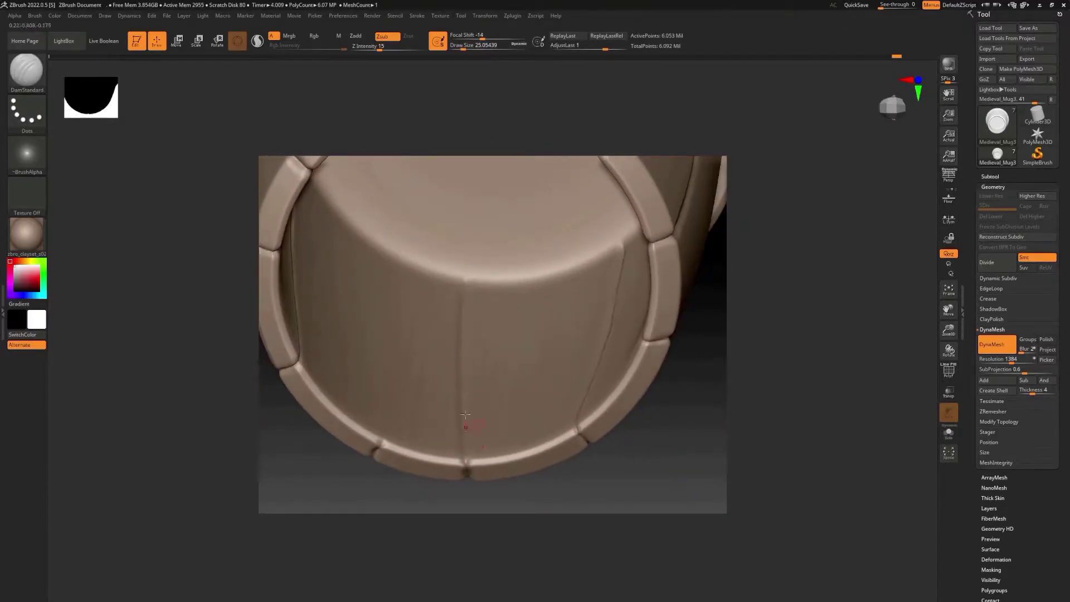
pyautogui.moveTo(466, 414); pyautogui.dragTo(437, 306, button='right')
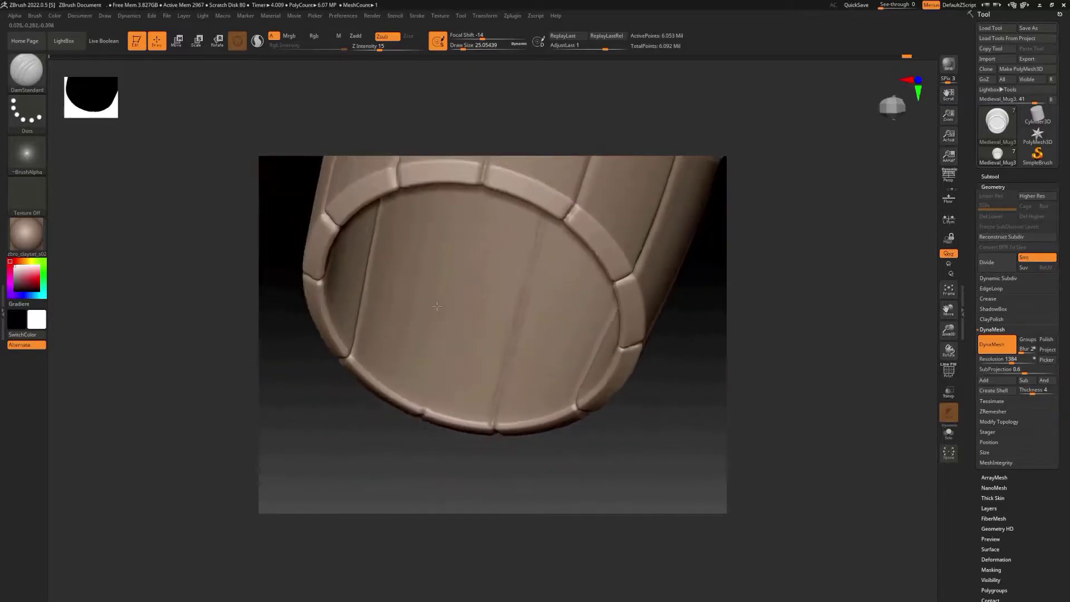
pyautogui.moveTo(488, 243); pyautogui.dragTo(476, 308, button='right')
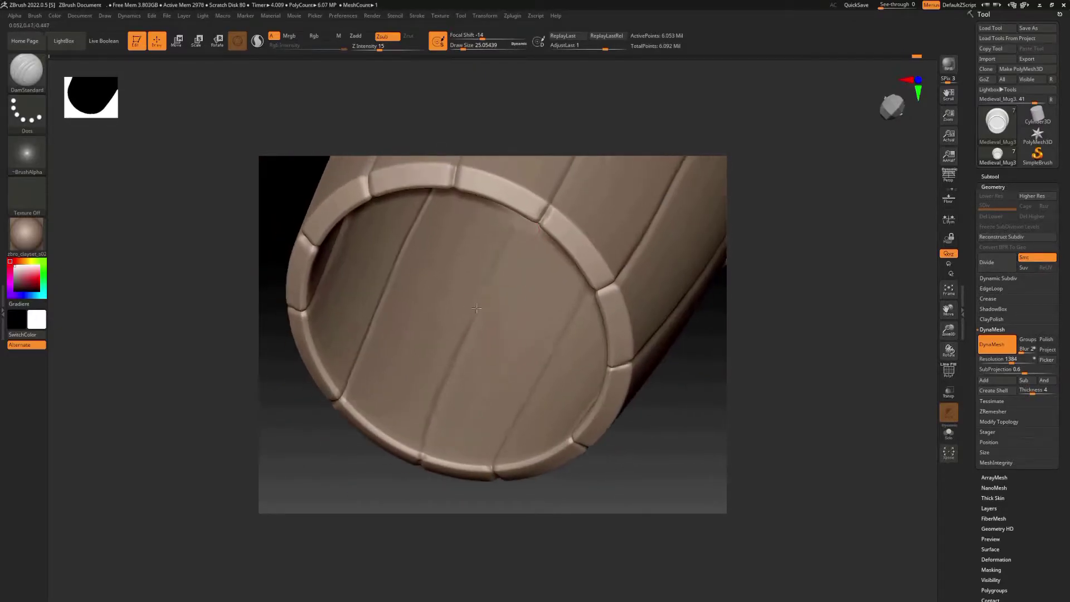
pyautogui.moveTo(464, 346); pyautogui.dragTo(486, 411, button='right')
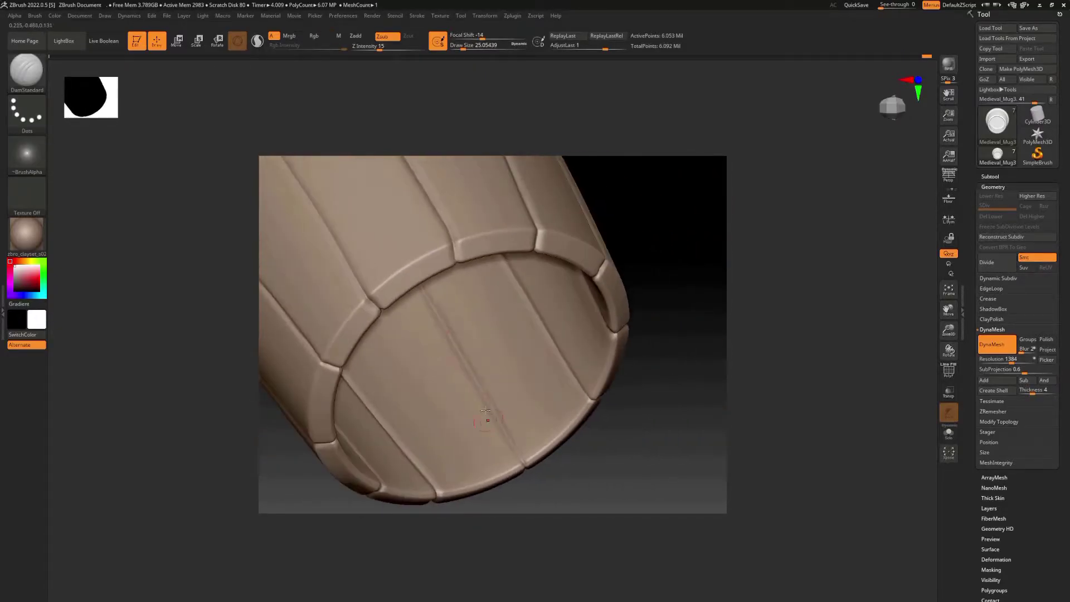
# Pick the TrimDynamic brush and zoom in on a rim seam
pyautogui.press('b')
pyautogui.press('t')
pyautogui.press('d')
pyautogui.moveTo(506, 434); pyautogui.dragTo(476, 323, button='right')
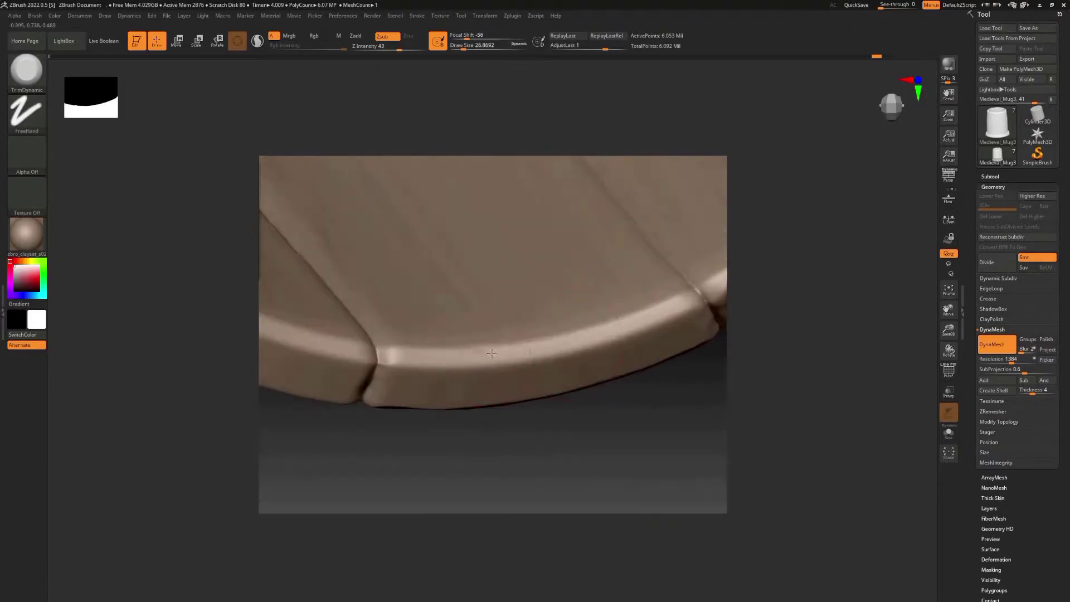
pyautogui.moveTo(495, 382)
pyautogui.mouseDown(button='right')
pyautogui.moveTo(517, 311)
pyautogui.moveTo(480, 301)
pyautogui.moveTo(490, 335)
pyautogui.mouseUp(button='right')
# Switch back to DamStandard and zoom onto the banded surface
pyautogui.press('b')
pyautogui.press('d')
pyautogui.press('s')
pyautogui.press('b')
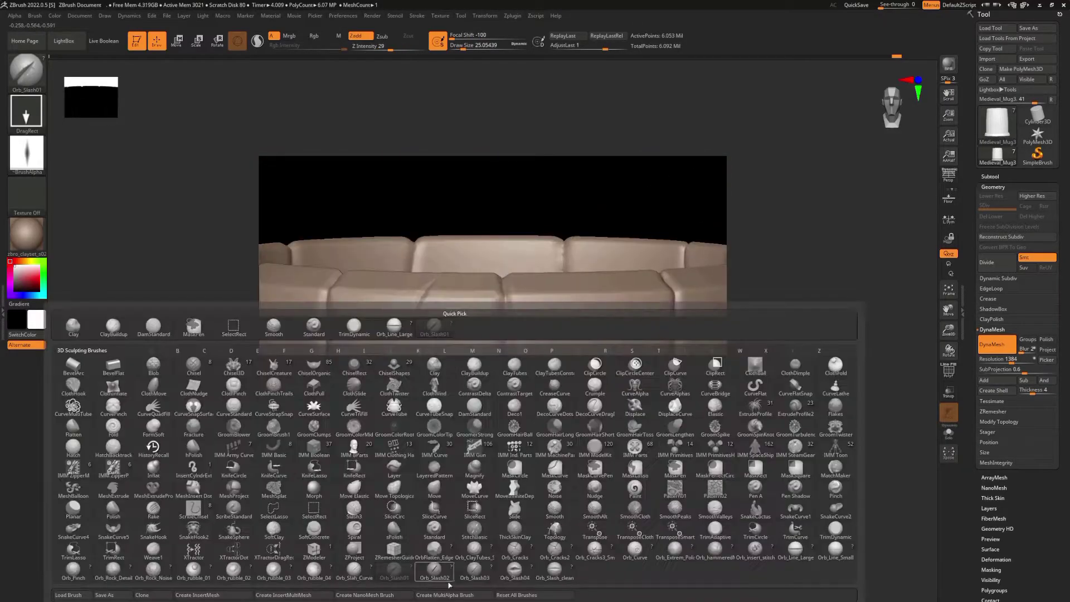
pyautogui.moveTo(468, 369); pyautogui.dragTo(508, 358, button='right')
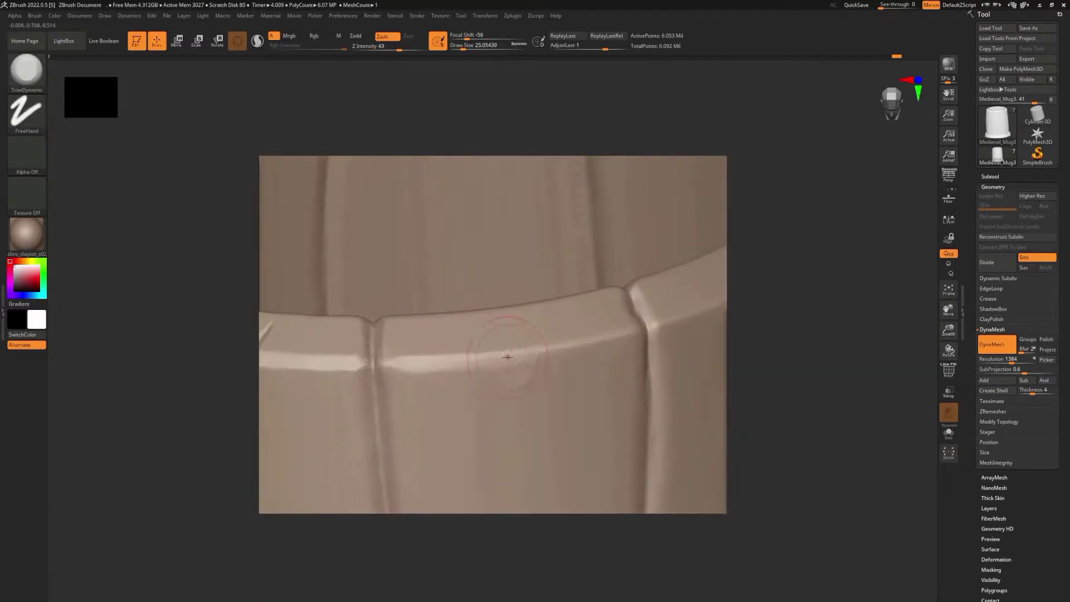
# Orbit around the rim band from several angles, resizing the brush to trim the segments
pyautogui.moveTo(594, 337); pyautogui.dragTo(385, 361, button='right')
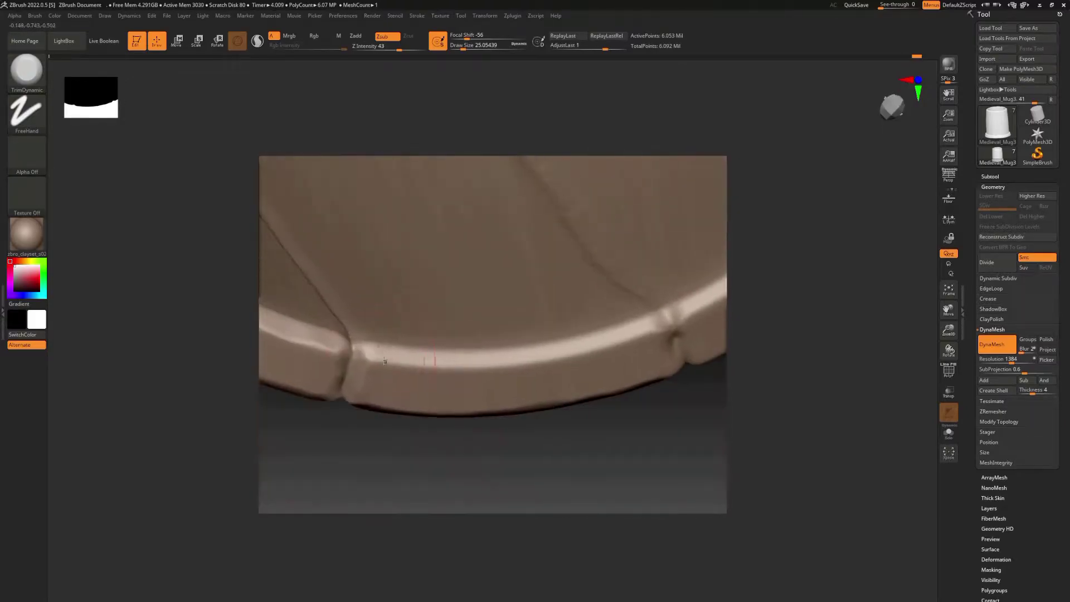
pyautogui.moveTo(593, 336); pyautogui.dragTo(503, 350, button='right')
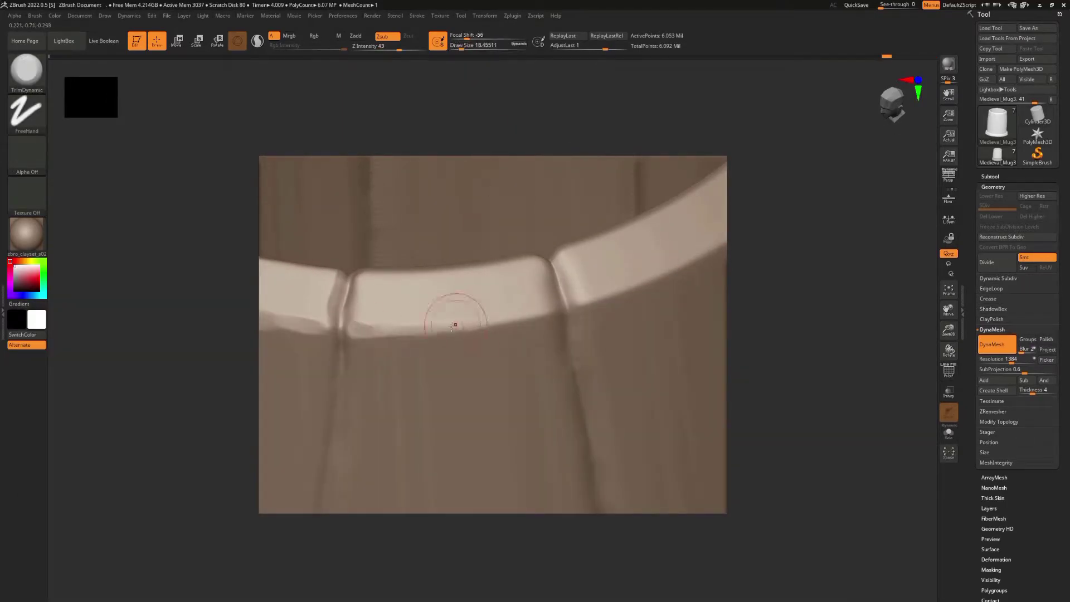
pyautogui.moveTo(445, 326)
pyautogui.mouseDown(button='right')
pyautogui.moveTo(430, 353)
pyautogui.moveTo(453, 379)
pyautogui.moveTo(486, 331)
pyautogui.moveTo(423, 349)
pyautogui.mouseUp(button='right')
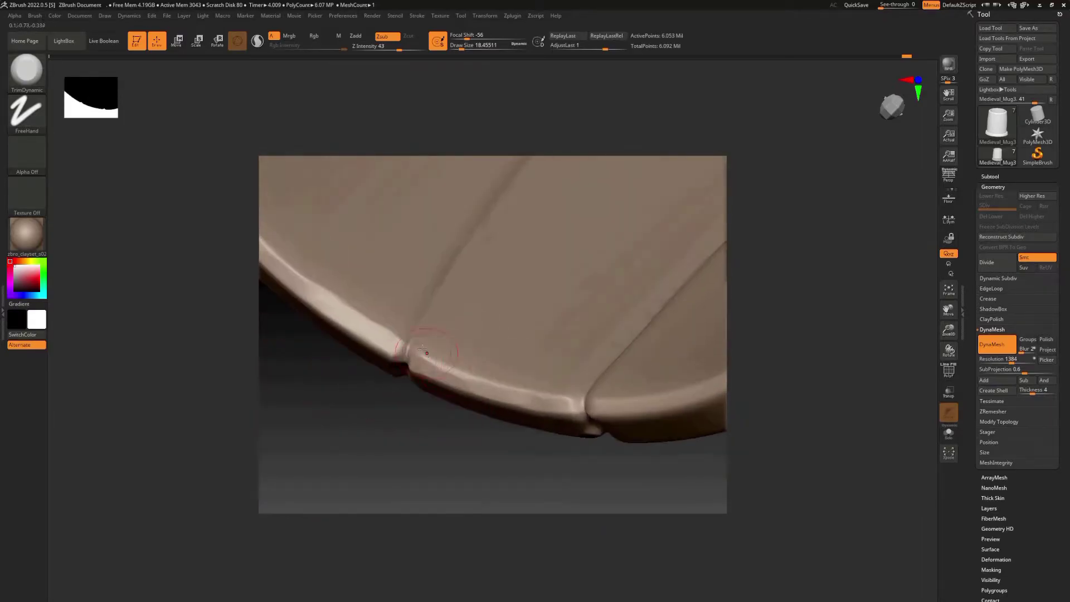
pyautogui.moveTo(530, 388)
pyautogui.mouseDown(button='right')
pyautogui.moveTo(470, 308)
pyautogui.moveTo(395, 338)
pyautogui.mouseUp(button='right')
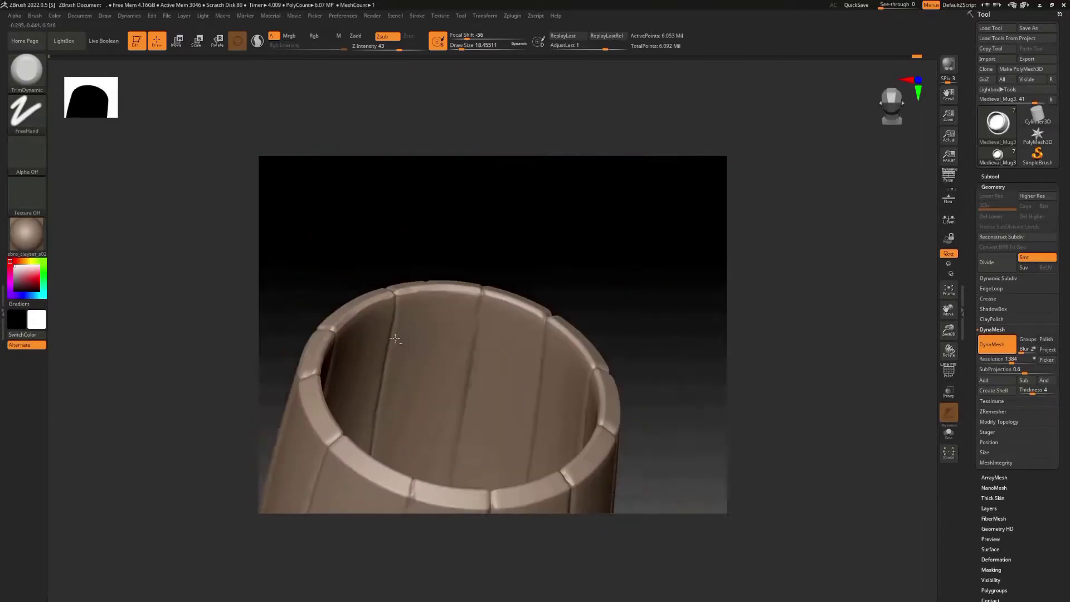
pyautogui.moveTo(568, 336); pyautogui.dragTo(422, 336, button='right')
pyautogui.press('s')
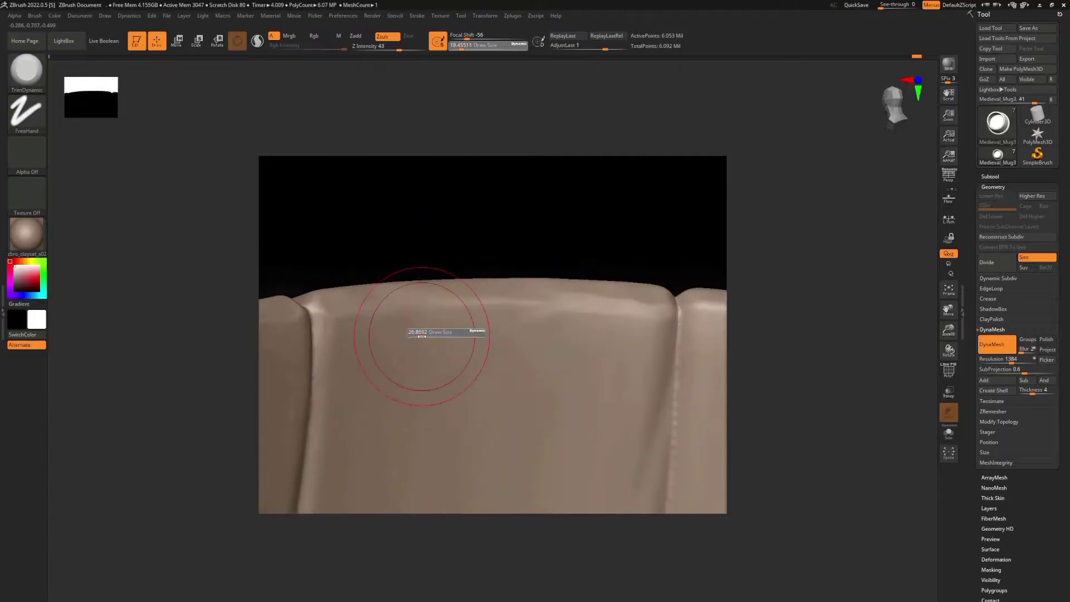
pyautogui.keyDown('ctrl'); pyautogui.moveTo(470, 322); pyautogui.dragTo(411, 347, button='right'); pyautogui.keyUp('ctrl')
pyautogui.press('s')
pyautogui.moveTo(497, 367)
pyautogui.mouseDown(button='right')
pyautogui.moveTo(478, 309)
pyautogui.moveTo(455, 322)
pyautogui.mouseUp(button='right')
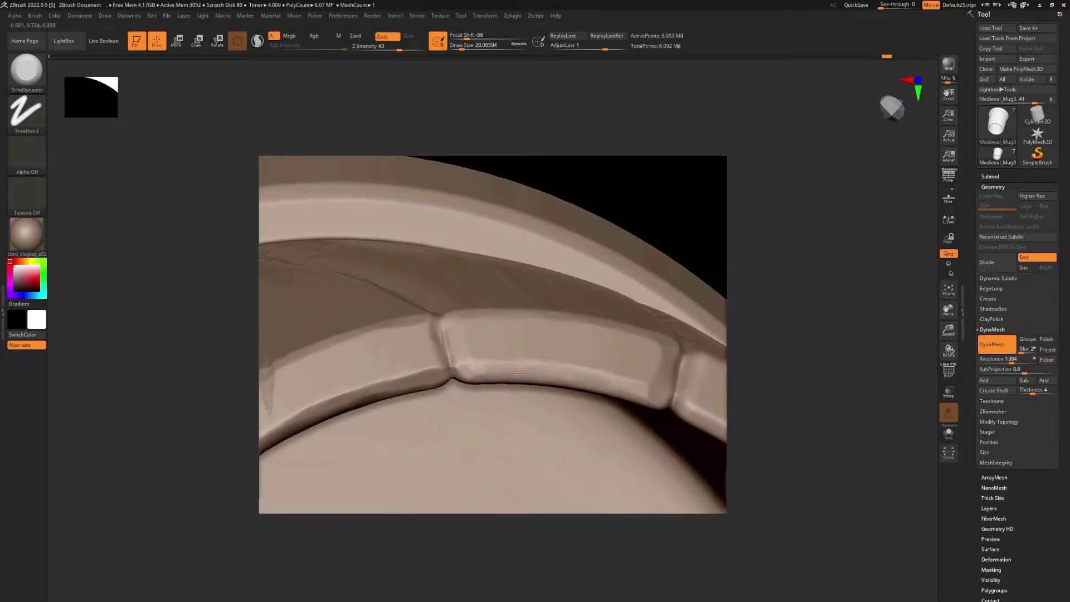
pyautogui.moveTo(517, 372); pyautogui.dragTo(542, 347, button='right')
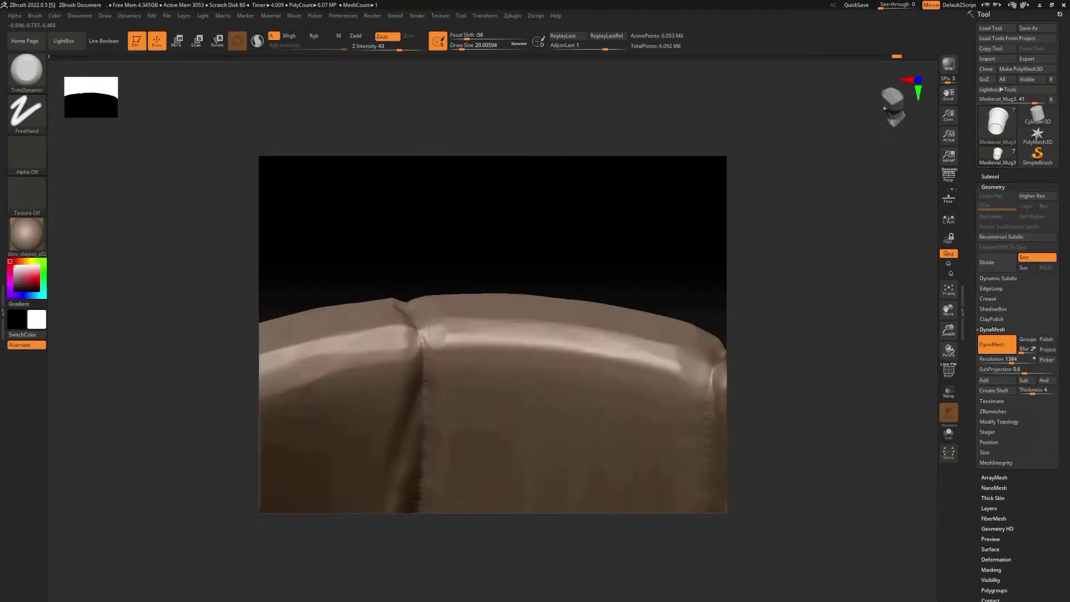
pyautogui.moveTo(474, 349); pyautogui.dragTo(464, 354, button='right')
pyautogui.moveTo(455, 341); pyautogui.dragTo(446, 336, button='right')
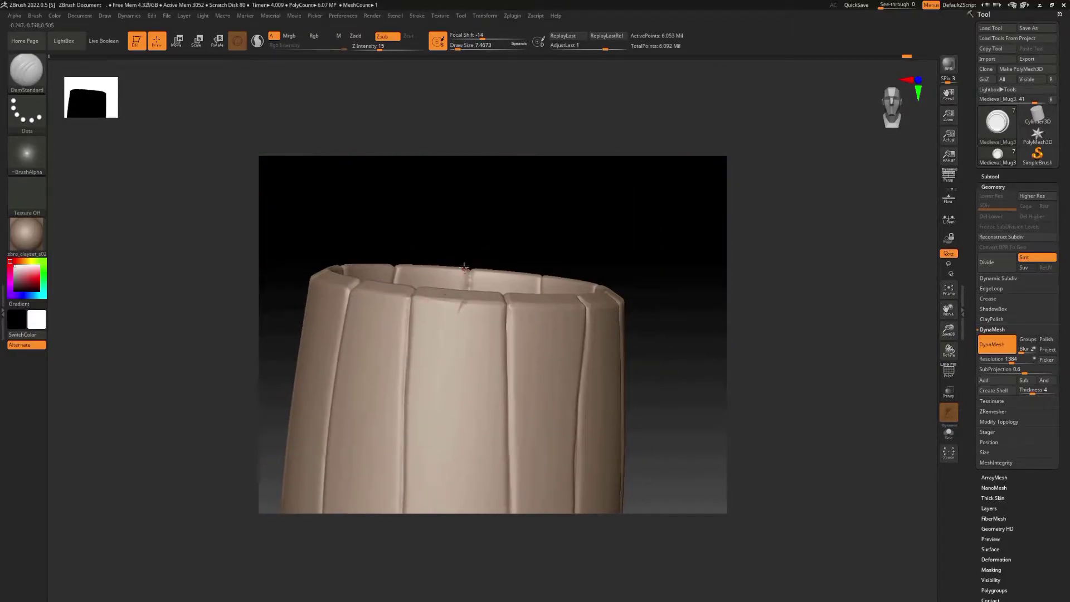
# Return to the TrimDynamic brush and close in on a rim seam
pyautogui.moveTo(485, 296)
pyautogui.mouseDown(button='right')
pyautogui.moveTo(488, 336)
pyautogui.moveTo(421, 281)
pyautogui.mouseUp(button='right')
pyautogui.press('b')
pyautogui.press('t')
pyautogui.press('d')
pyautogui.moveTo(626, 339)
pyautogui.mouseDown(button='right')
pyautogui.moveTo(467, 351)
pyautogui.moveTo(354, 269)
pyautogui.mouseUp(button='right')
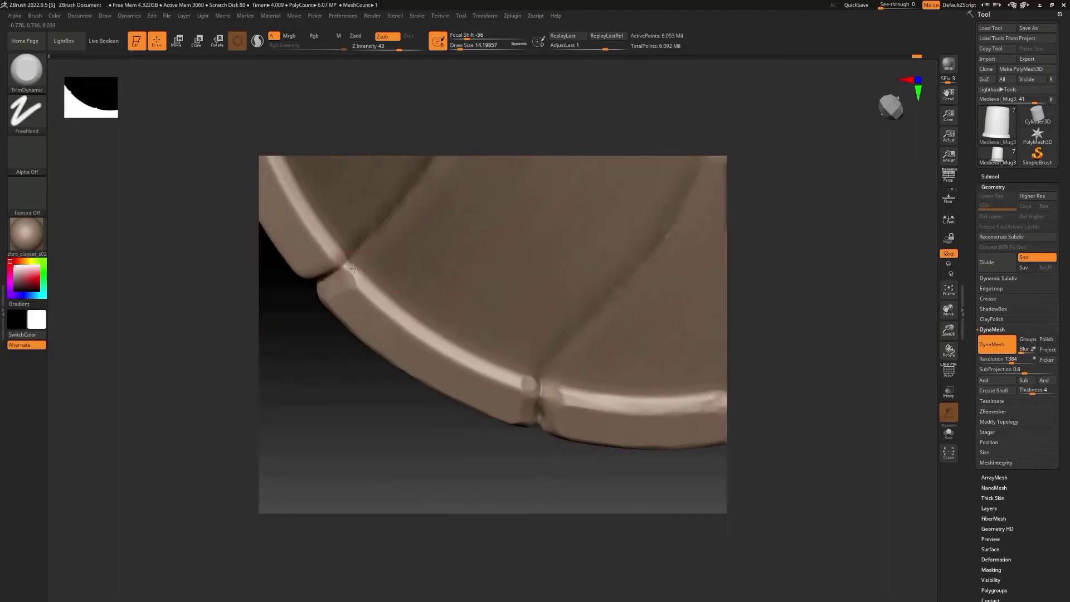
pyautogui.moveTo(450, 355)
pyautogui.mouseDown(button='right')
pyautogui.moveTo(483, 329)
pyautogui.moveTo(537, 363)
pyautogui.moveTo(491, 357)
pyautogui.moveTo(502, 346)
pyautogui.moveTo(466, 377)
pyautogui.moveTo(410, 306)
pyautogui.moveTo(496, 329)
pyautogui.moveTo(490, 311)
pyautogui.moveTo(424, 275)
pyautogui.moveTo(469, 333)
pyautogui.moveTo(379, 301)
pyautogui.mouseUp(button='right')
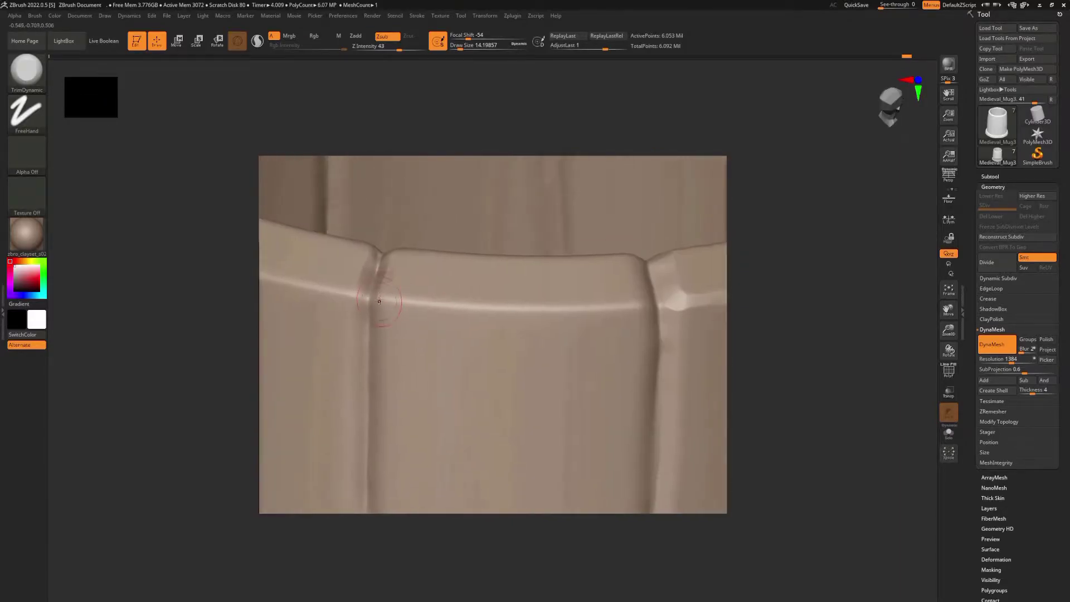
# Work along the rim's successive seams, trimming each block flat and resizing the brush
pyautogui.moveTo(445, 343)
pyautogui.mouseDown(button='right')
pyautogui.moveTo(471, 329)
pyautogui.moveTo(485, 349)
pyautogui.moveTo(465, 382)
pyautogui.mouseUp(button='right')
pyautogui.moveTo(594, 384)
pyautogui.mouseDown(button='right')
pyautogui.moveTo(530, 354)
pyautogui.moveTo(549, 363)
pyautogui.moveTo(523, 374)
pyautogui.moveTo(523, 356)
pyautogui.moveTo(477, 358)
pyautogui.moveTo(521, 323)
pyautogui.moveTo(394, 319)
pyautogui.mouseUp(button='right')
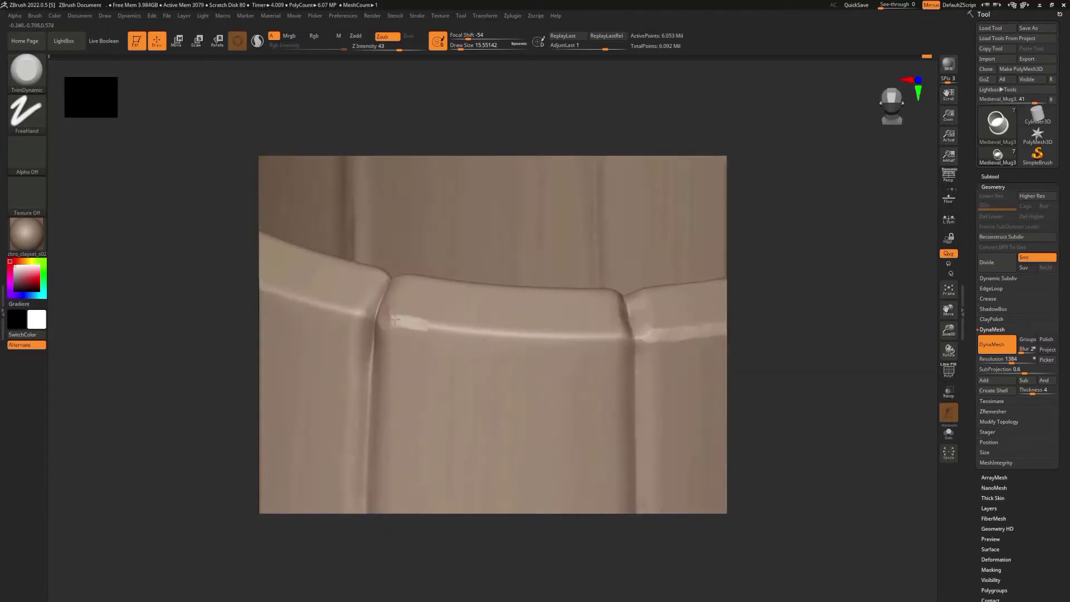
pyautogui.moveTo(590, 337)
pyautogui.mouseDown(button='right')
pyautogui.moveTo(450, 363)
pyautogui.moveTo(392, 344)
pyautogui.moveTo(447, 351)
pyautogui.moveTo(370, 338)
pyautogui.mouseUp(button='right')
pyautogui.moveTo(549, 353)
pyautogui.mouseDown(button='right')
pyautogui.moveTo(513, 362)
pyautogui.moveTo(473, 325)
pyautogui.moveTo(492, 348)
pyautogui.mouseUp(button='right')
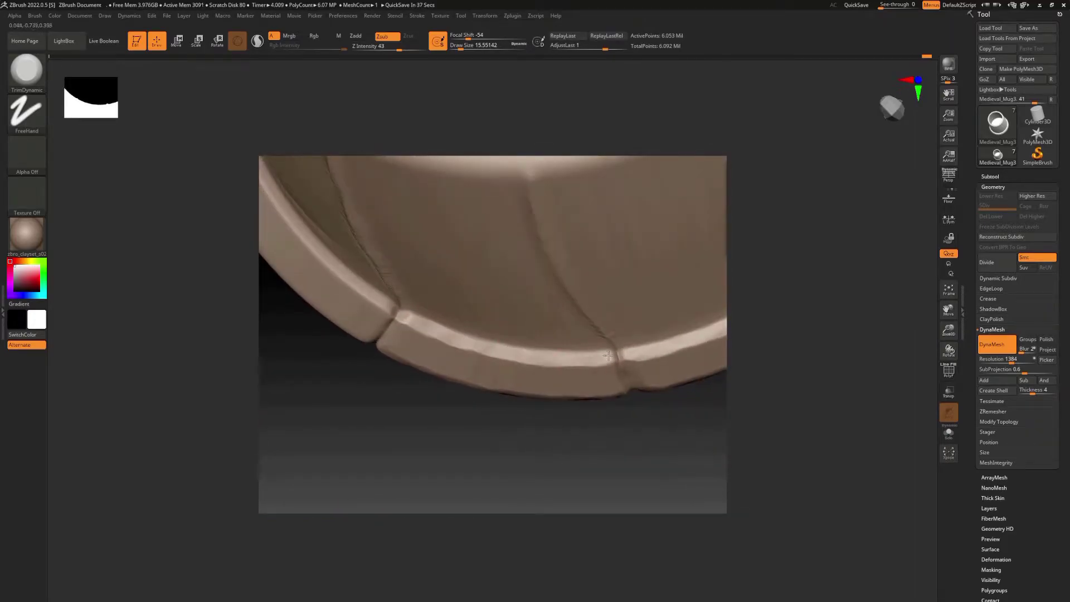
pyautogui.moveTo(608, 355)
pyautogui.mouseDown(button='right')
pyautogui.moveTo(516, 395)
pyautogui.moveTo(439, 336)
pyautogui.moveTo(532, 361)
pyautogui.moveTo(361, 301)
pyautogui.mouseUp(button='right')
pyautogui.press('s')
pyautogui.moveTo(506, 349)
pyautogui.mouseDown(button='right')
pyautogui.moveTo(480, 393)
pyautogui.moveTo(539, 296)
pyautogui.moveTo(478, 343)
pyautogui.mouseUp(button='right')
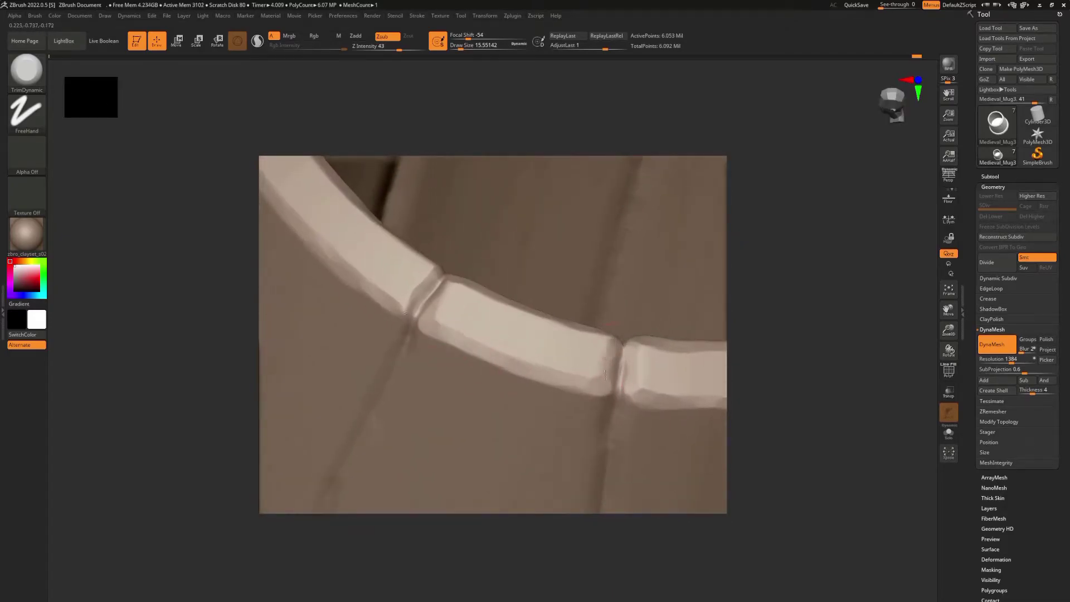
pyautogui.moveTo(606, 374); pyautogui.dragTo(484, 366, button='right')
pyautogui.moveTo(550, 383); pyautogui.dragTo(579, 366, button='right')
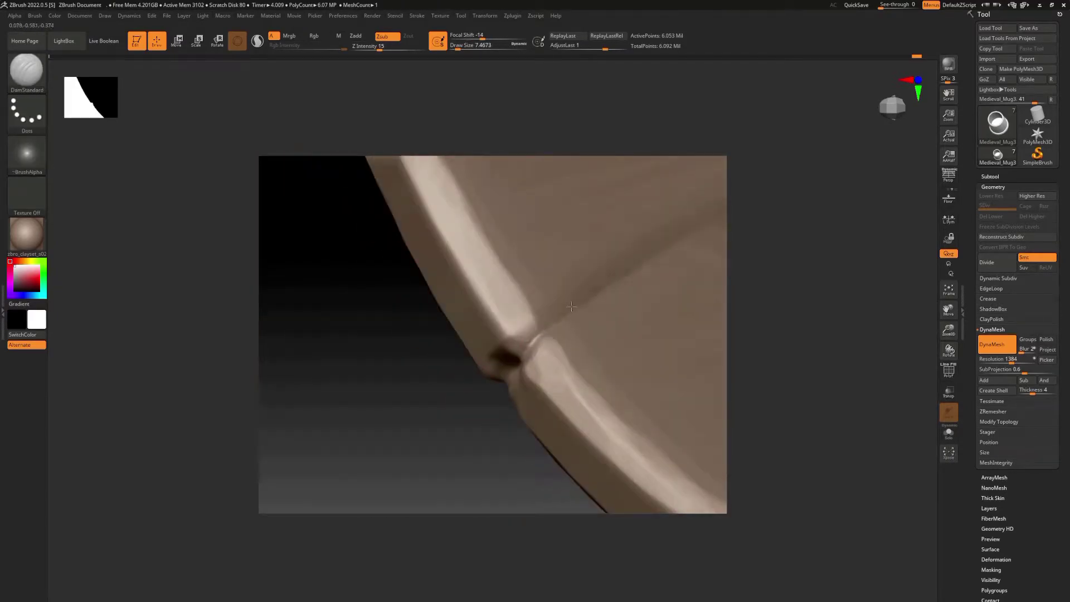
# Orbit the carved mug to inspect its rim from top, three-quarter and side views
pyautogui.moveTo(571, 306); pyautogui.dragTo(590, 275, button='right')
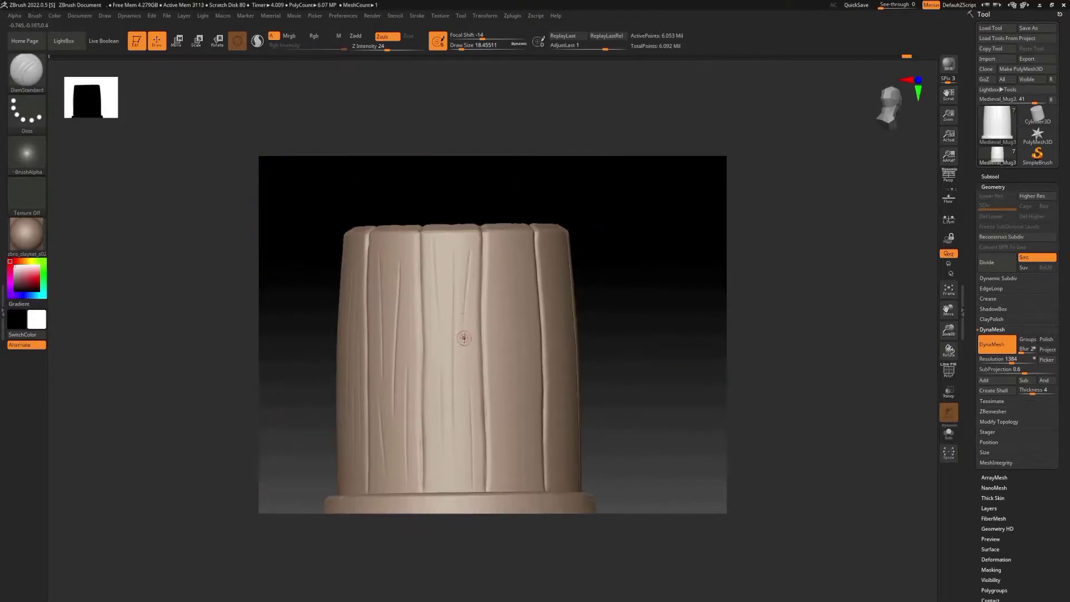
pyautogui.moveTo(464, 338)
pyautogui.mouseDown(button='right')
pyautogui.moveTo(417, 355)
pyautogui.moveTo(477, 368)
pyautogui.mouseUp(button='right')
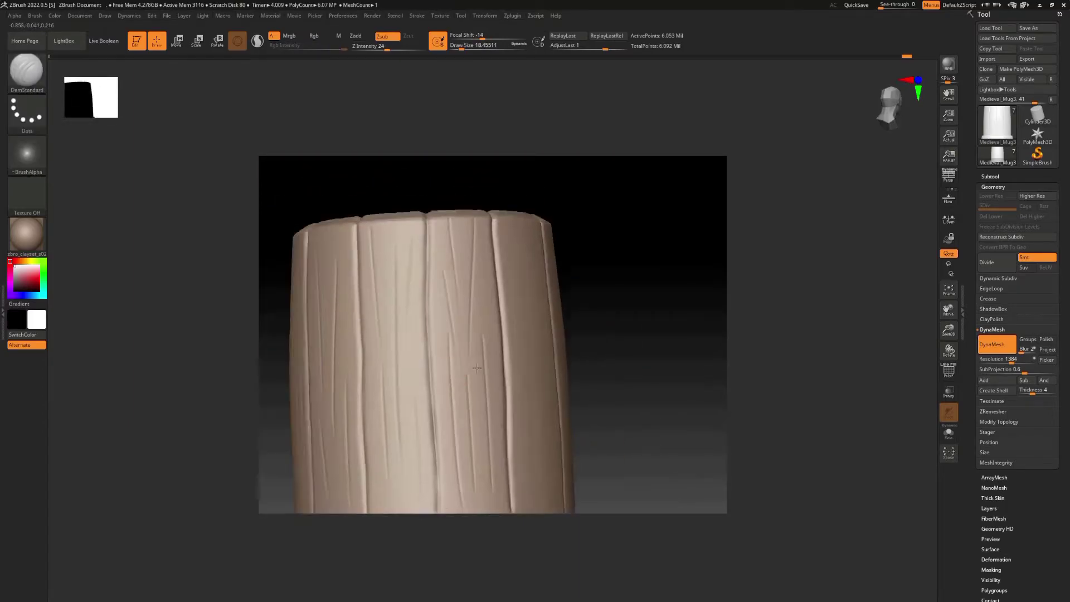
pyautogui.moveTo(445, 272)
pyautogui.mouseDown(button='right')
pyautogui.moveTo(447, 395)
pyautogui.moveTo(414, 249)
pyautogui.mouseUp(button='right')
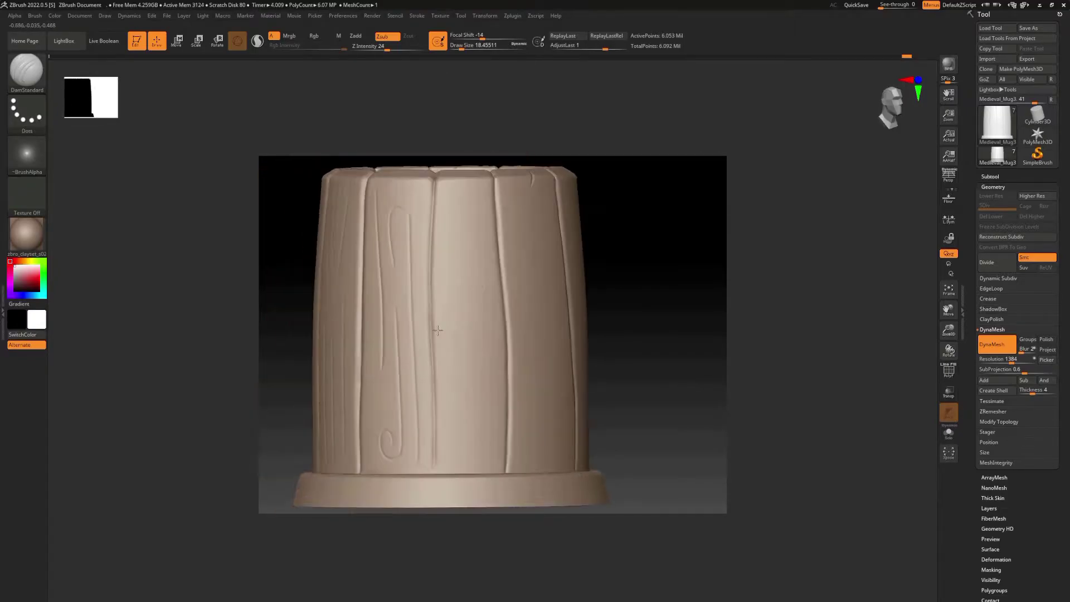
pyautogui.moveTo(428, 491)
pyautogui.mouseDown(button='right')
pyautogui.moveTo(437, 375)
pyautogui.moveTo(431, 434)
pyautogui.moveTo(432, 404)
pyautogui.mouseUp(button='right')
pyautogui.moveTo(433, 239)
pyautogui.mouseDown(button='right')
pyautogui.moveTo(421, 397)
pyautogui.moveTo(378, 248)
pyautogui.moveTo(387, 352)
pyautogui.moveTo(368, 357)
pyautogui.moveTo(399, 322)
pyautogui.moveTo(434, 377)
pyautogui.moveTo(444, 168)
pyautogui.moveTo(437, 322)
pyautogui.moveTo(450, 341)
pyautogui.moveTo(430, 390)
pyautogui.moveTo(406, 342)
pyautogui.moveTo(452, 236)
pyautogui.moveTo(444, 293)
pyautogui.moveTo(457, 262)
pyautogui.mouseUp(button='right')
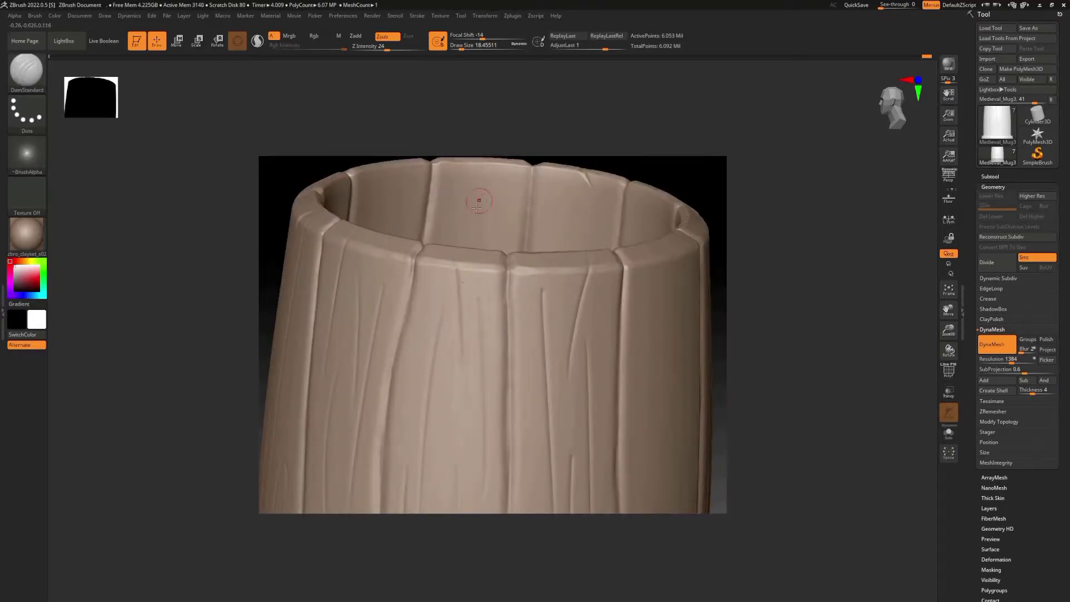
pyautogui.moveTo(476, 208)
pyautogui.keyDown('ctrl'); pyautogui.mouseDown(button='right')
pyautogui.moveTo(463, 189)
pyautogui.moveTo(434, 335)
pyautogui.moveTo(420, 354)
pyautogui.moveTo(411, 306)
pyautogui.moveTo(371, 256)
pyautogui.moveTo(446, 234)
pyautogui.moveTo(469, 268)
pyautogui.mouseUp(button='right'); pyautogui.keyUp('ctrl')
# Pick the Orb_Slash01 brush, then orbit to inspect the mug's underside and lower planks
pyautogui.press('b')
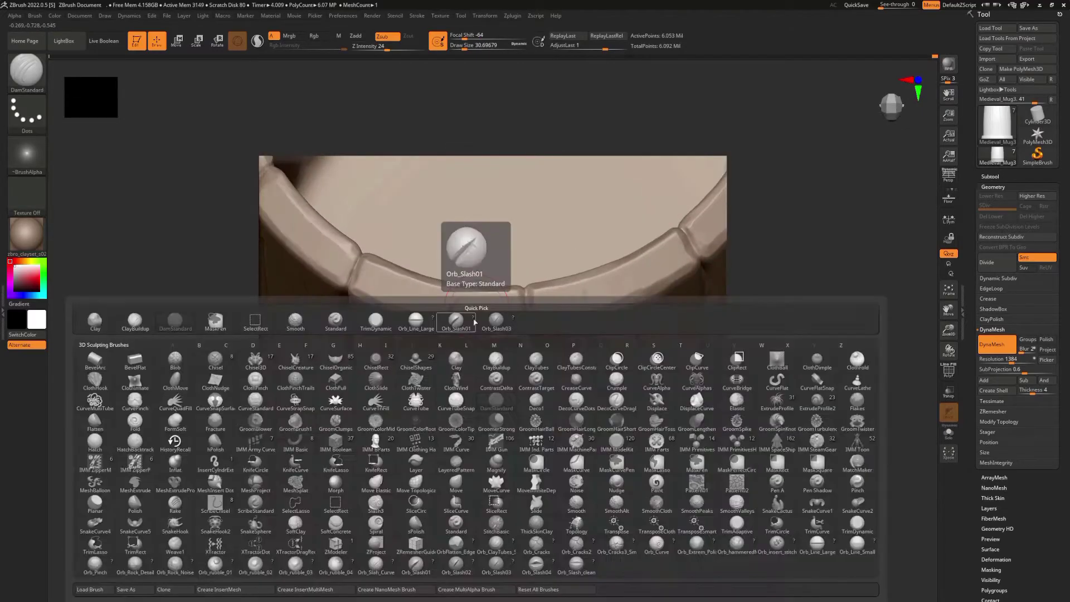
pyautogui.click(474, 322)
pyautogui.moveTo(480, 329)
pyautogui.mouseDown(button='right')
pyautogui.moveTo(503, 346)
pyautogui.moveTo(485, 335)
pyautogui.moveTo(458, 358)
pyautogui.moveTo(490, 375)
pyautogui.moveTo(474, 283)
pyautogui.moveTo(519, 316)
pyautogui.moveTo(496, 317)
pyautogui.moveTo(519, 335)
pyautogui.moveTo(440, 270)
pyautogui.moveTo(483, 286)
pyautogui.mouseUp(button='right')
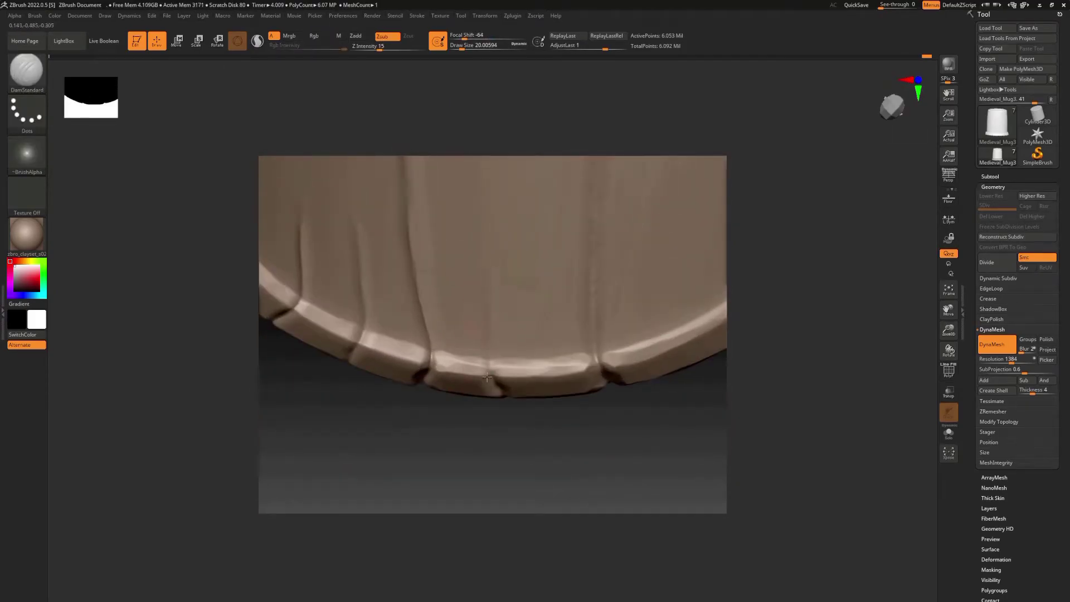
pyautogui.moveTo(487, 377); pyautogui.dragTo(472, 277, button='right')
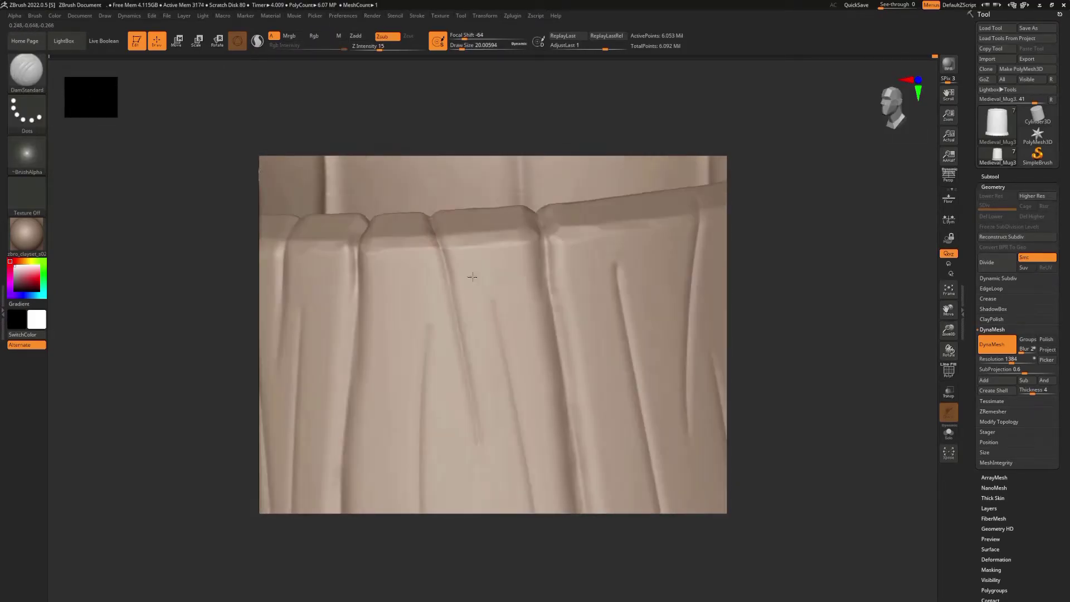
pyautogui.moveTo(500, 383)
pyautogui.mouseDown(button='right')
pyautogui.moveTo(471, 282)
pyautogui.moveTo(494, 343)
pyautogui.mouseUp(button='right')
pyautogui.moveTo(472, 247); pyautogui.dragTo(479, 446, button='right')
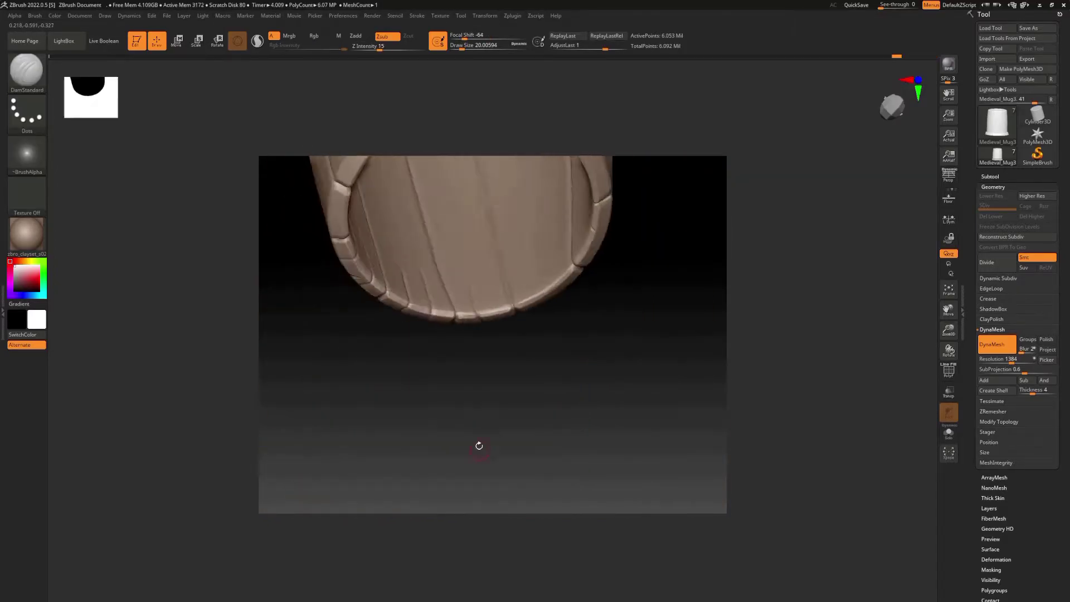
pyautogui.moveTo(474, 367)
pyautogui.mouseDown(button='right')
pyautogui.moveTo(450, 258)
pyautogui.moveTo(465, 334)
pyautogui.moveTo(467, 262)
pyautogui.moveTo(489, 276)
pyautogui.mouseUp(button='right')
pyautogui.moveTo(506, 339)
pyautogui.mouseDown(button='right')
pyautogui.moveTo(483, 441)
pyautogui.moveTo(466, 299)
pyautogui.moveTo(517, 338)
pyautogui.moveTo(471, 256)
pyautogui.moveTo(493, 271)
pyautogui.mouseUp(button='right')
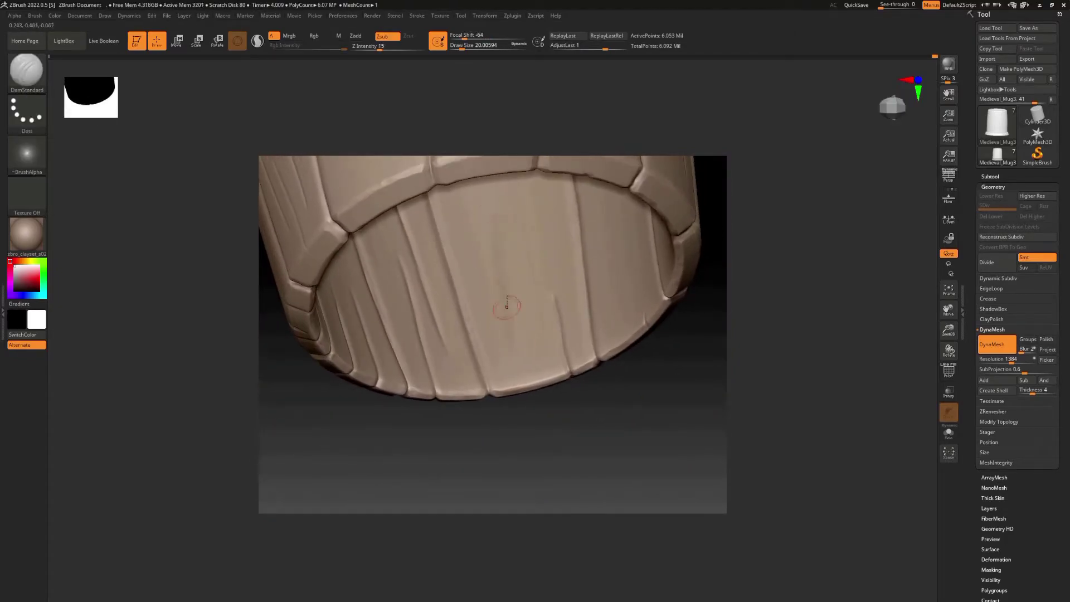
# Carve Orb_Slash01 grain lines across the base disc and lower side planks, turning the mug between strokes
pyautogui.moveTo(506, 306)
pyautogui.mouseDown(button='right')
pyautogui.moveTo(485, 229)
pyautogui.moveTo(492, 202)
pyautogui.moveTo(528, 303)
pyautogui.moveTo(508, 326)
pyautogui.moveTo(511, 346)
pyautogui.moveTo(515, 290)
pyautogui.mouseUp(button='right')
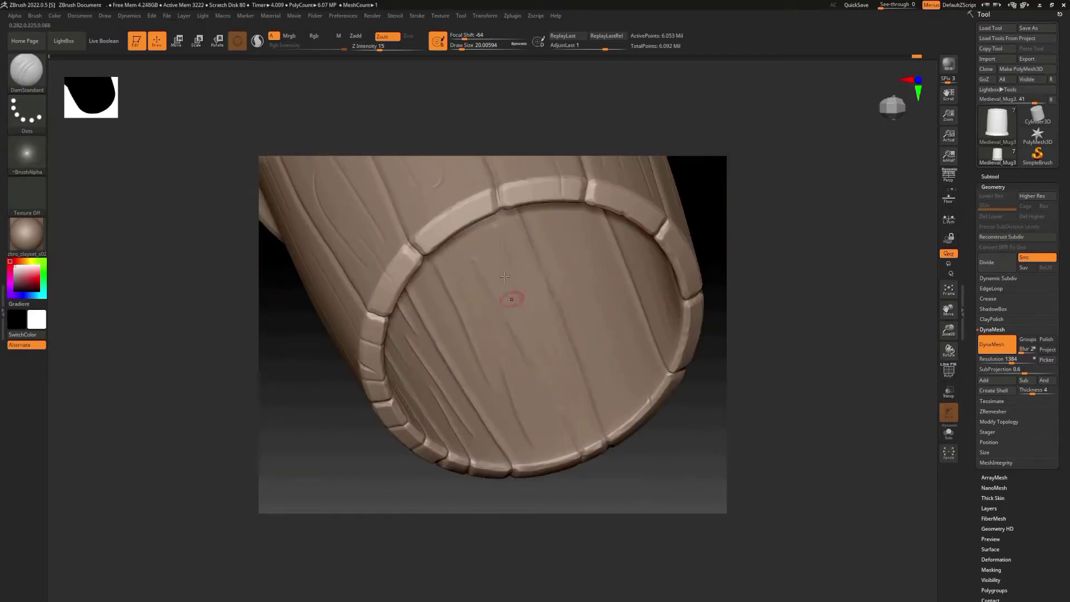
pyautogui.moveTo(560, 355); pyautogui.dragTo(493, 306, button='right')
pyautogui.moveTo(500, 164)
pyautogui.mouseDown(button='right')
pyautogui.moveTo(513, 446)
pyautogui.moveTo(501, 294)
pyautogui.moveTo(526, 307)
pyautogui.moveTo(524, 370)
pyautogui.moveTo(478, 310)
pyautogui.moveTo(485, 260)
pyautogui.mouseUp(button='right')
pyautogui.moveTo(478, 319); pyautogui.dragTo(476, 350, button='right')
pyautogui.moveTo(488, 311)
pyautogui.mouseDown(button='right')
pyautogui.moveTo(480, 318)
pyautogui.moveTo(485, 277)
pyautogui.moveTo(465, 258)
pyautogui.moveTo(498, 266)
pyautogui.moveTo(475, 273)
pyautogui.moveTo(464, 441)
pyautogui.mouseUp(button='right')
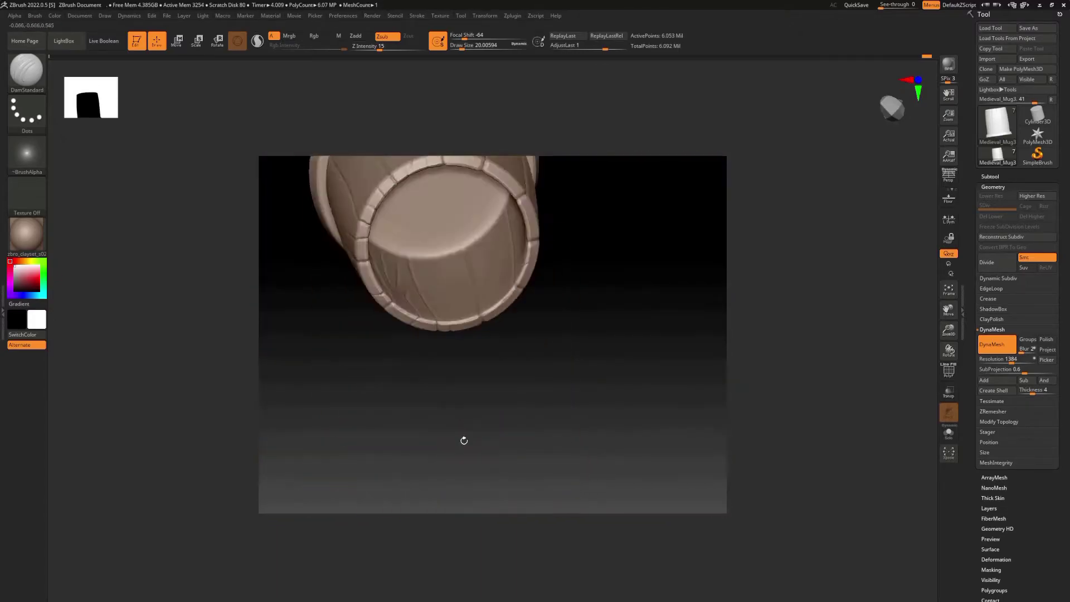
pyautogui.moveTo(466, 333); pyautogui.dragTo(477, 398, button='right')
pyautogui.moveTo(491, 307); pyautogui.dragTo(482, 298, button='right')
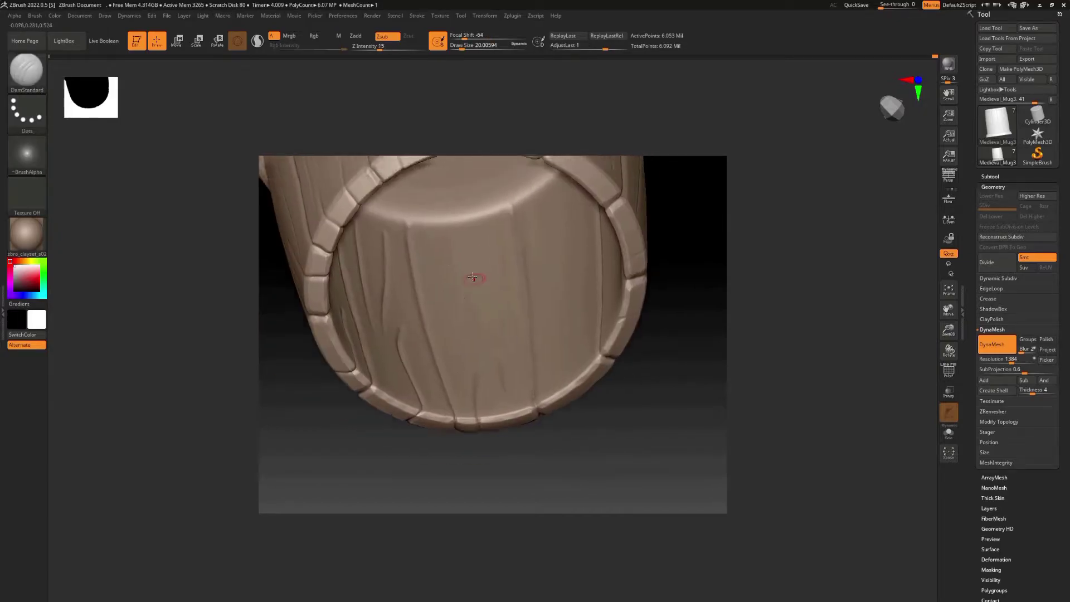
pyautogui.moveTo(462, 315); pyautogui.dragTo(507, 338, button='right')
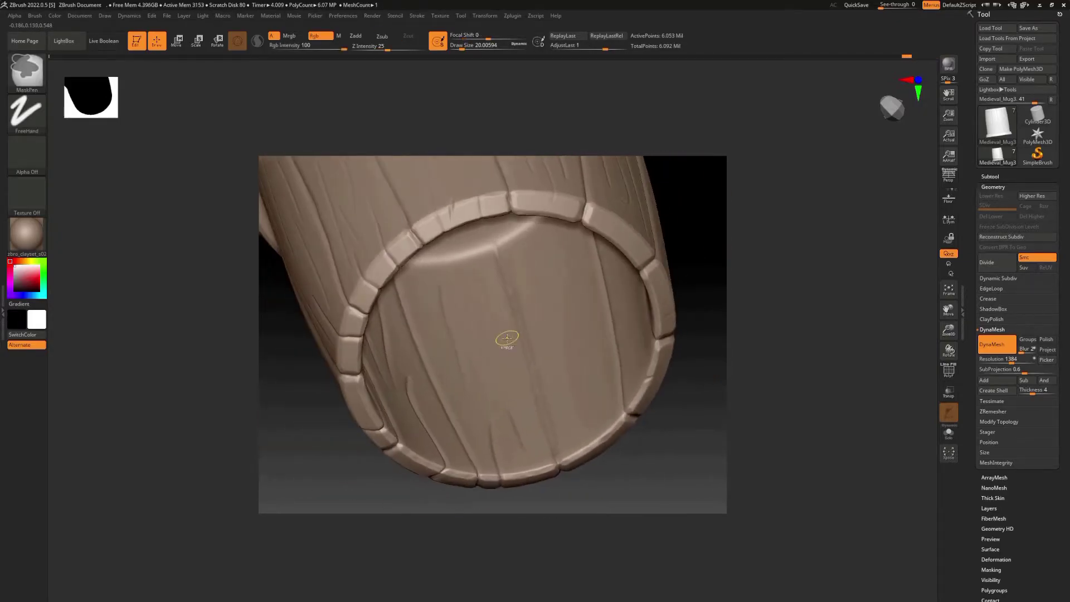
# Extend slash grain grooves across the mug's base from several angles below
pyautogui.moveTo(481, 419); pyautogui.dragTo(500, 279, button='right')
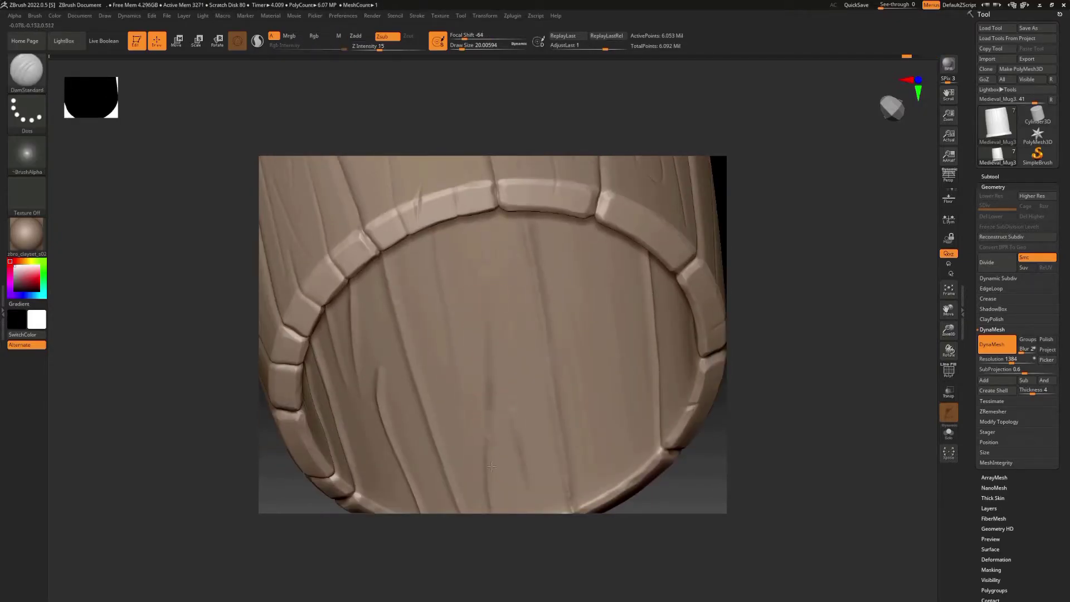
pyautogui.moveTo(492, 466); pyautogui.dragTo(471, 208, button='right')
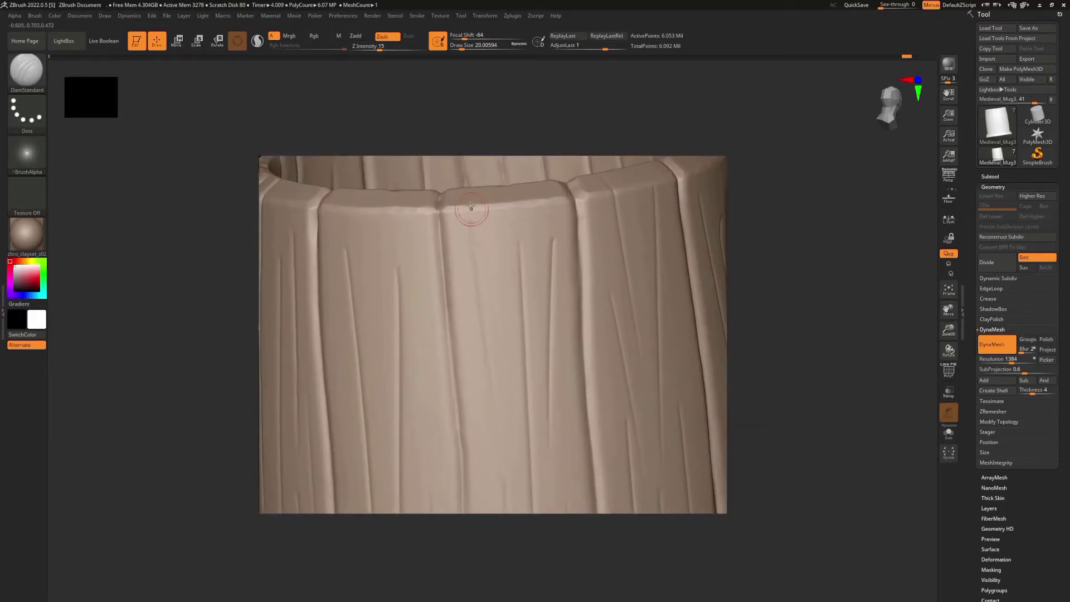
pyautogui.moveTo(486, 320)
pyautogui.mouseDown(button='right')
pyautogui.moveTo(485, 337)
pyautogui.moveTo(454, 335)
pyautogui.moveTo(495, 286)
pyautogui.mouseUp(button='right')
pyautogui.moveTo(454, 372)
pyautogui.mouseDown(button='right')
pyautogui.moveTo(481, 301)
pyautogui.moveTo(491, 313)
pyautogui.moveTo(468, 346)
pyautogui.moveTo(425, 273)
pyautogui.mouseUp(button='right')
pyautogui.moveTo(458, 386); pyautogui.dragTo(452, 328, button='right')
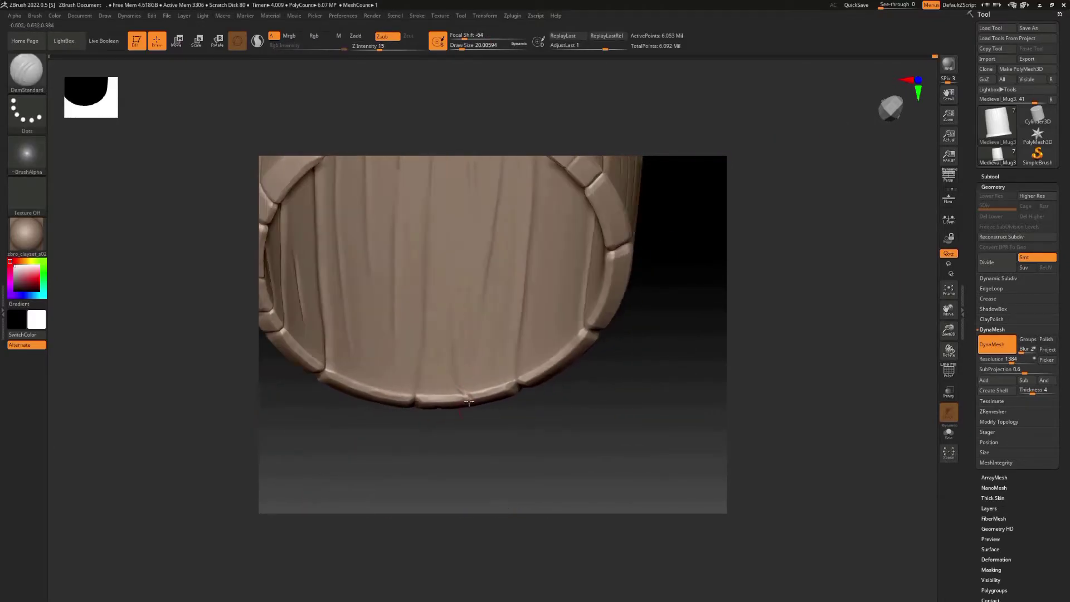
pyautogui.moveTo(469, 402)
pyautogui.mouseDown(button='right')
pyautogui.moveTo(528, 306)
pyautogui.moveTo(478, 270)
pyautogui.moveTo(472, 396)
pyautogui.moveTo(487, 342)
pyautogui.moveTo(496, 429)
pyautogui.mouseUp(button='right')
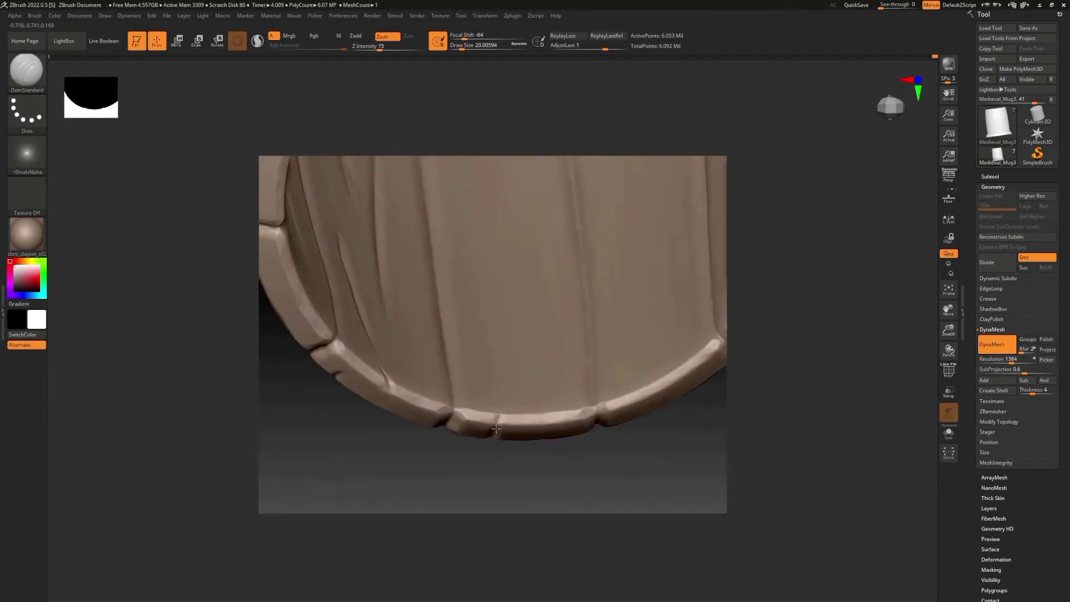
pyautogui.moveTo(517, 345)
pyautogui.mouseDown(button='right')
pyautogui.moveTo(502, 310)
pyautogui.moveTo(472, 310)
pyautogui.moveTo(494, 402)
pyautogui.moveTo(516, 306)
pyautogui.mouseUp(button='right')
# Carve more grooves on the tilted base and along the outer side's bottom edge
pyautogui.moveTo(504, 257)
pyautogui.mouseDown(button='right')
pyautogui.moveTo(502, 231)
pyautogui.moveTo(491, 446)
pyautogui.moveTo(450, 208)
pyautogui.mouseUp(button='right')
pyautogui.moveTo(501, 272)
pyautogui.mouseDown(button='right')
pyautogui.moveTo(468, 404)
pyautogui.moveTo(473, 306)
pyautogui.moveTo(432, 296)
pyautogui.moveTo(443, 319)
pyautogui.mouseUp(button='right')
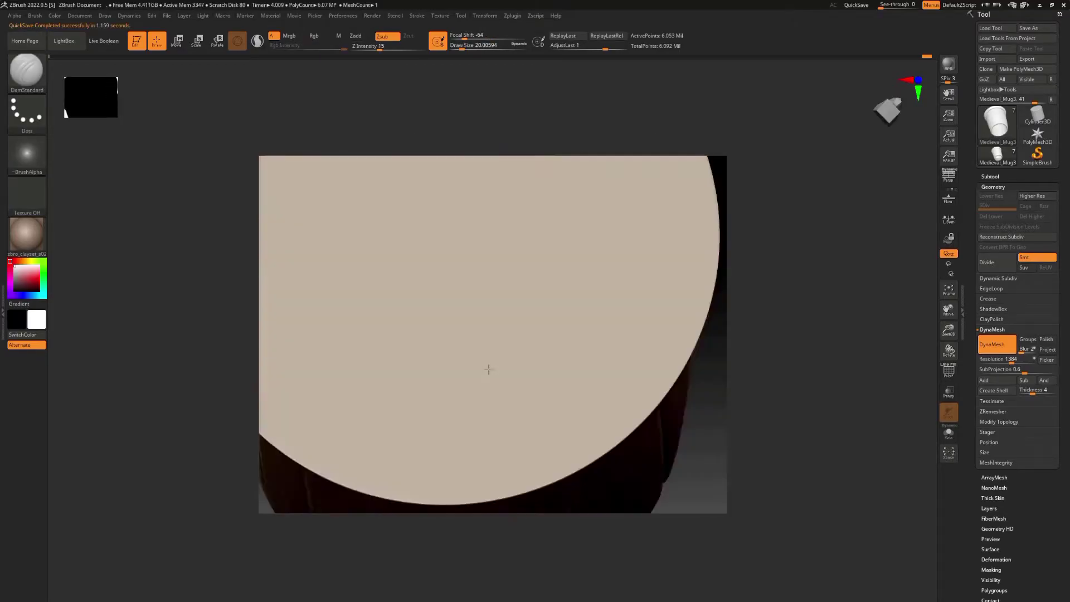
pyautogui.moveTo(490, 366); pyautogui.dragTo(518, 400, button='right')
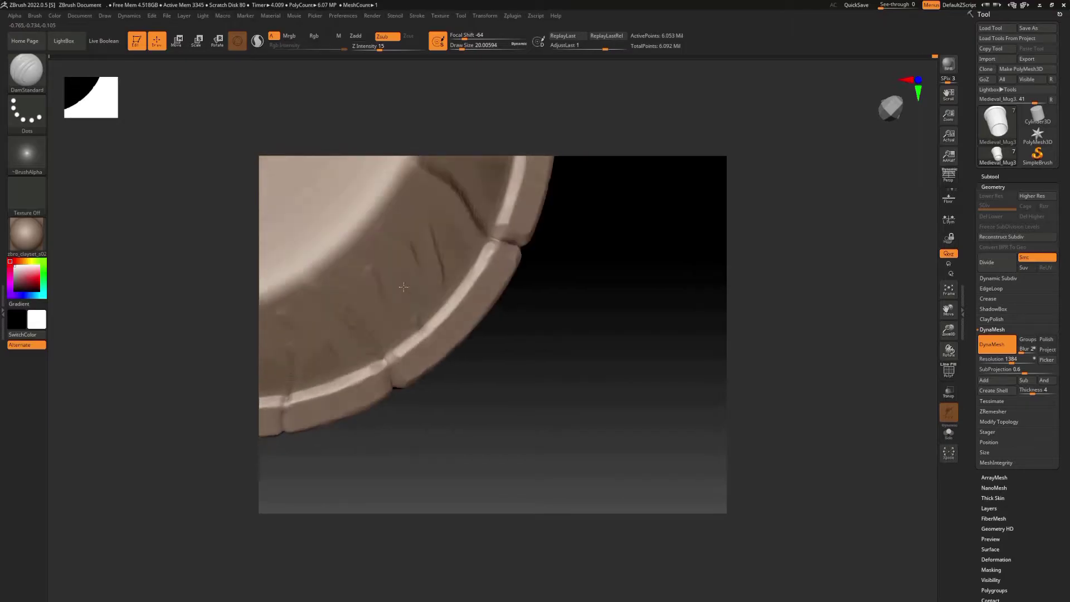
pyautogui.moveTo(374, 247); pyautogui.dragTo(396, 280, button='right')
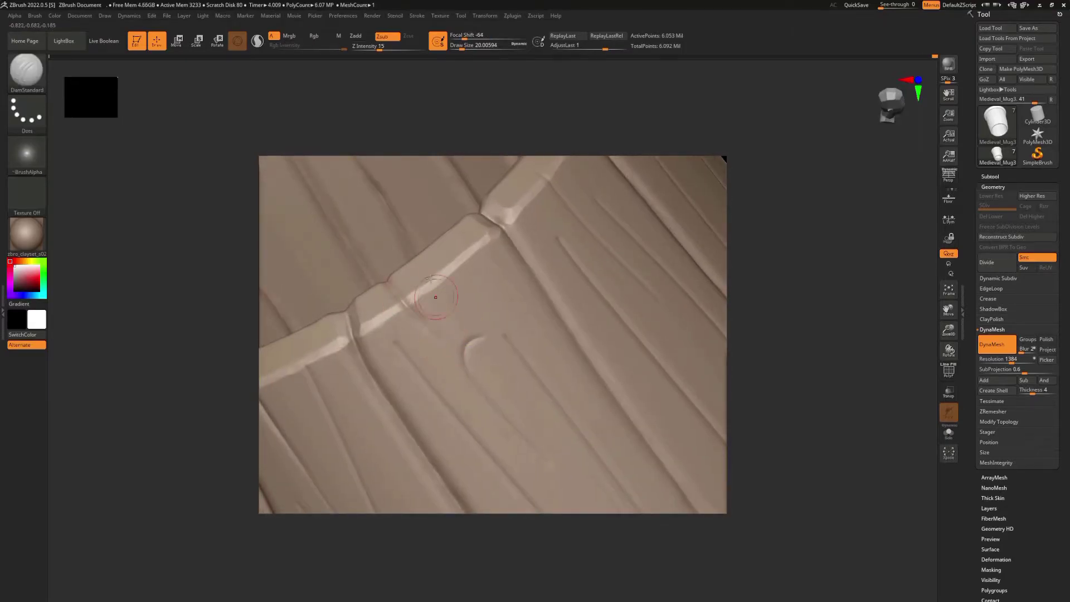
pyautogui.moveTo(436, 297)
pyautogui.mouseDown(button='right')
pyautogui.moveTo(418, 299)
pyautogui.moveTo(490, 337)
pyautogui.moveTo(454, 253)
pyautogui.moveTo(475, 287)
pyautogui.moveTo(502, 279)
pyautogui.moveTo(441, 266)
pyautogui.mouseUp(button='right')
pyautogui.moveTo(449, 349)
pyautogui.mouseDown(button='right')
pyautogui.moveTo(453, 368)
pyautogui.moveTo(461, 308)
pyautogui.moveTo(418, 235)
pyautogui.moveTo(456, 423)
pyautogui.moveTo(454, 255)
pyautogui.mouseUp(button='right')
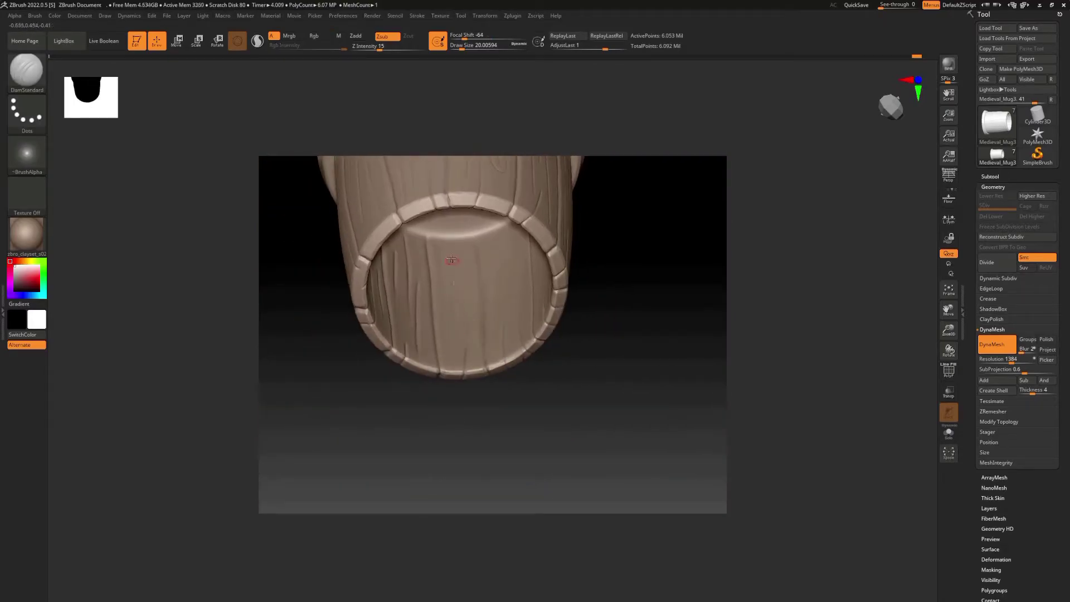
pyautogui.scroll(3, 452, 259)
pyautogui.scroll(2, 481, 277)
# Carve grain along the inner wall planks and interior floor, reframing the mug with F
pyautogui.moveTo(465, 316)
pyautogui.mouseDown(button='right')
pyautogui.moveTo(437, 285)
pyautogui.moveTo(342, 310)
pyautogui.mouseUp(button='right')
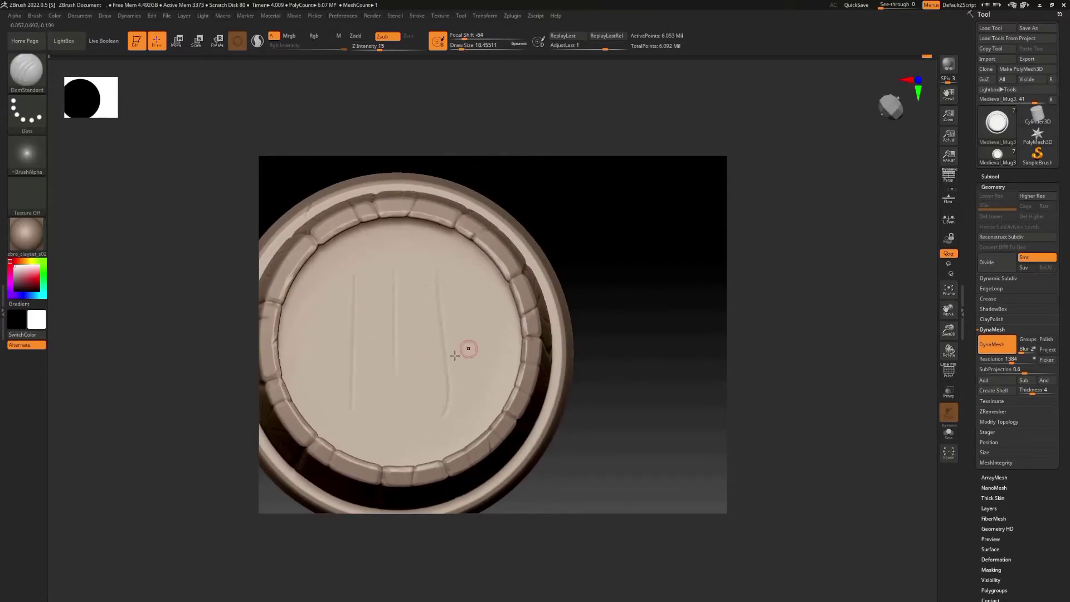
pyautogui.moveTo(420, 285)
pyautogui.mouseDown(button='right')
pyautogui.moveTo(480, 301)
pyautogui.moveTo(416, 362)
pyautogui.moveTo(359, 343)
pyautogui.mouseUp(button='right')
pyautogui.press('ctrl')
pyautogui.moveTo(463, 394)
pyautogui.mouseDown(button='right')
pyautogui.moveTo(494, 358)
pyautogui.moveTo(368, 359)
pyautogui.moveTo(390, 312)
pyautogui.moveTo(470, 317)
pyautogui.moveTo(493, 271)
pyautogui.mouseUp(button='right')
pyautogui.moveTo(464, 326); pyautogui.dragTo(441, 292, button='right')
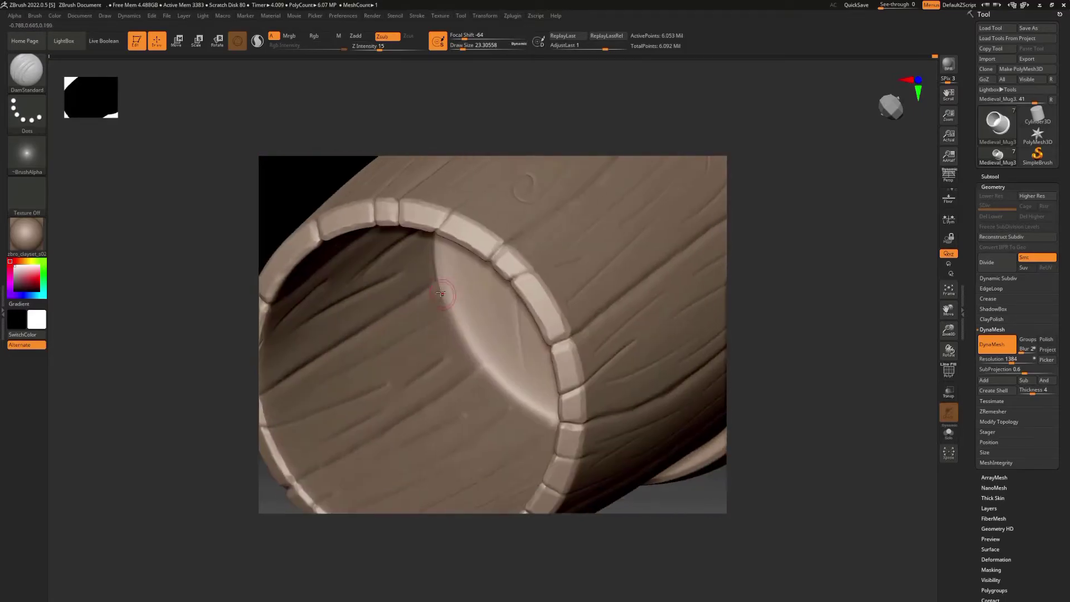
pyautogui.moveTo(464, 344)
pyautogui.mouseDown(button='right')
pyautogui.moveTo(439, 328)
pyautogui.moveTo(454, 401)
pyautogui.moveTo(413, 403)
pyautogui.mouseUp(button='right')
pyautogui.press('f')
pyautogui.press('f')
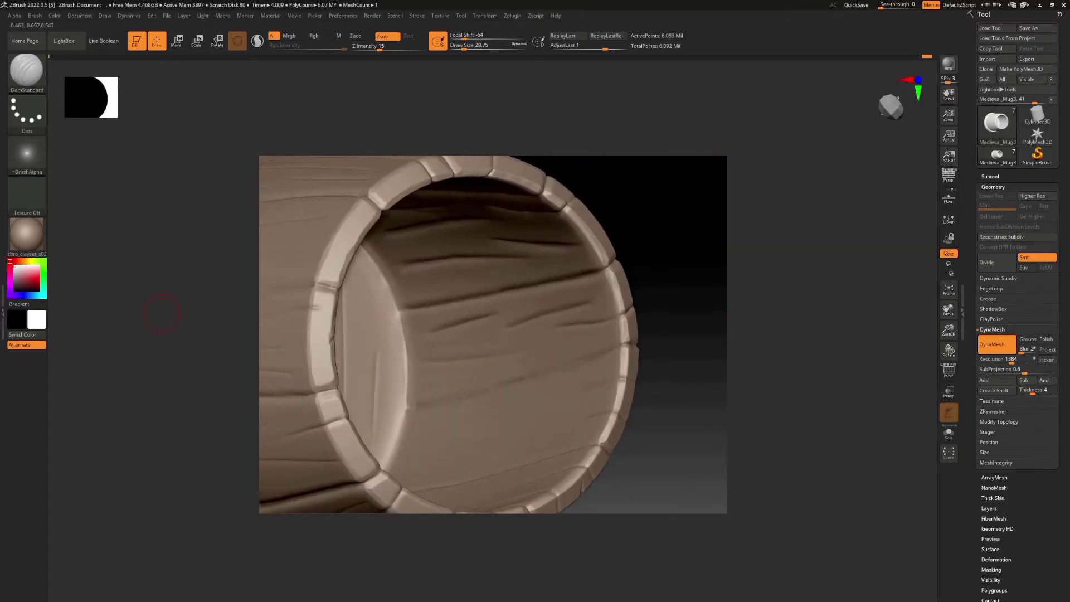
pyautogui.moveTo(161, 314)
pyautogui.mouseDown(button='right')
pyautogui.moveTo(518, 346)
pyautogui.moveTo(301, 350)
pyautogui.mouseUp(button='right')
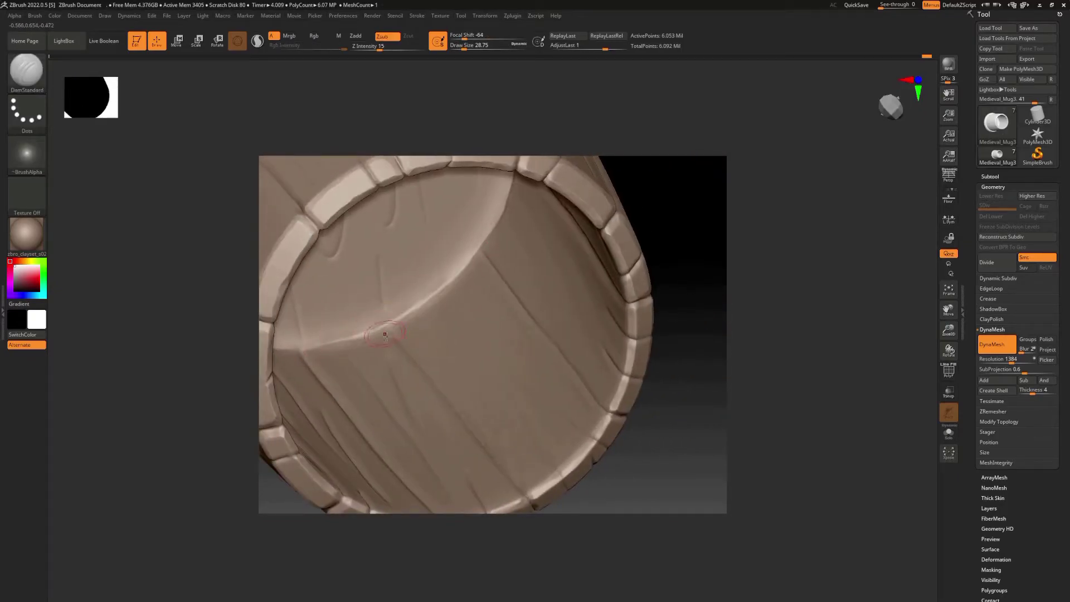
pyautogui.moveTo(480, 396); pyautogui.dragTo(492, 326, button='right')
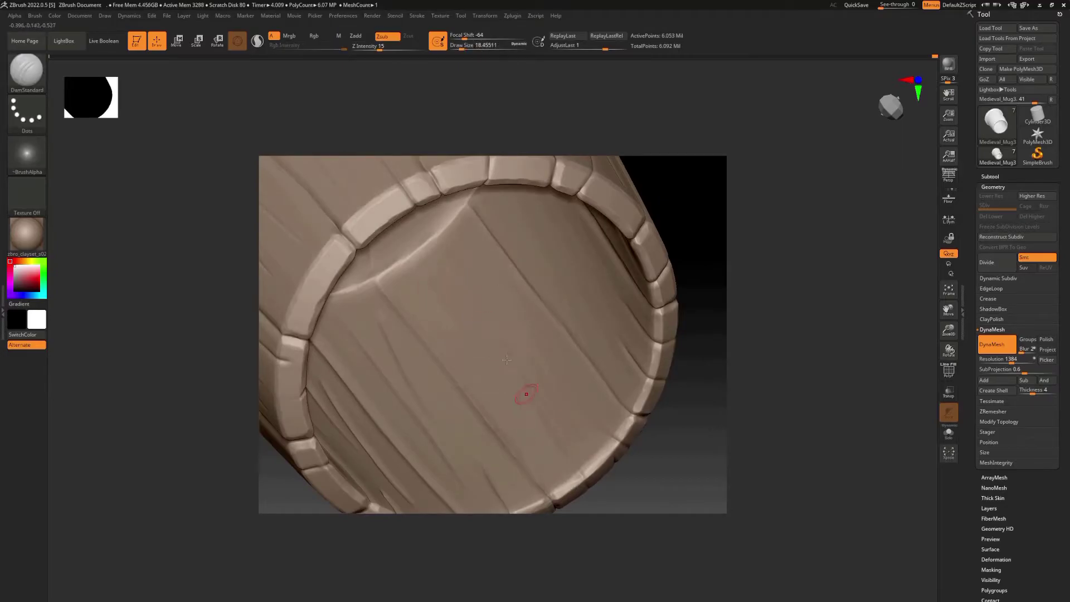
pyautogui.moveTo(503, 400); pyautogui.dragTo(494, 284, button='right')
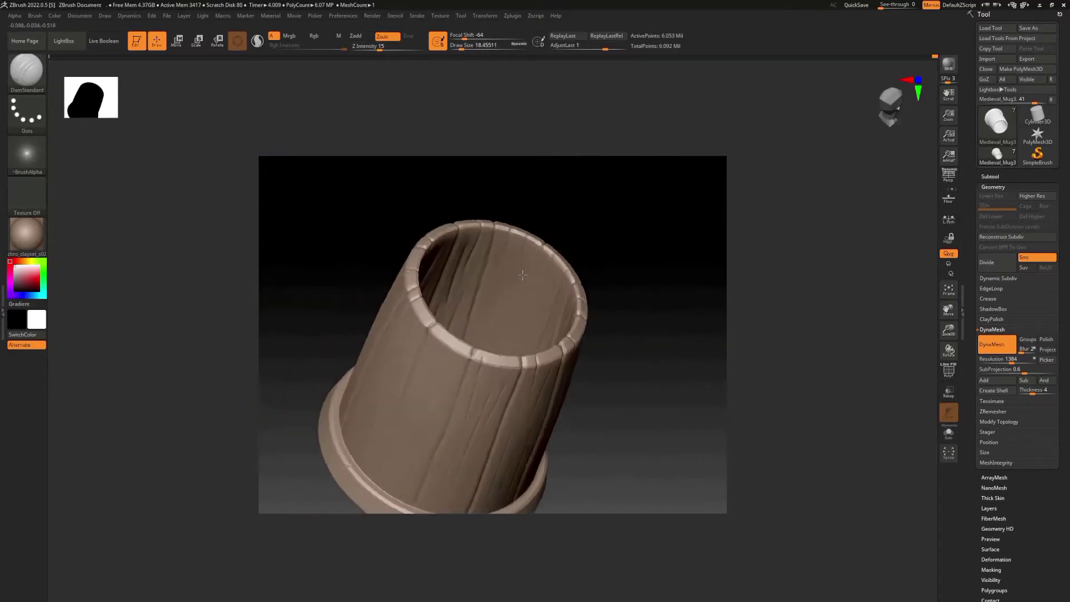
# Carve DamStandard grain lines and notches into the inner rim and base ring's plank seams
pyautogui.moveTo(494, 327)
pyautogui.mouseDown(button='right')
pyautogui.moveTo(487, 256)
pyautogui.moveTo(425, 417)
pyautogui.mouseUp(button='right')
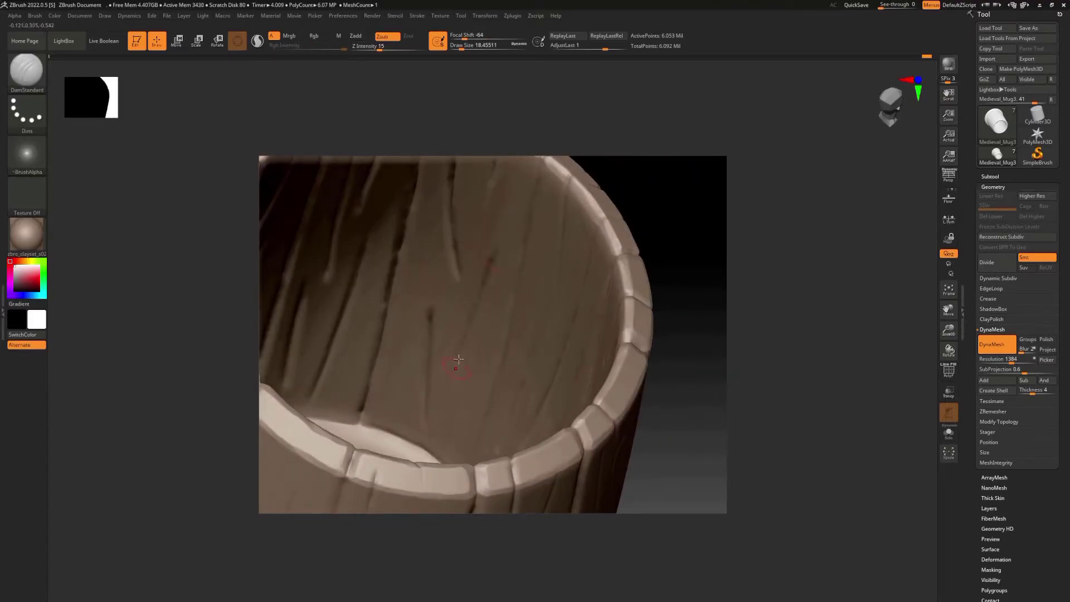
pyautogui.moveTo(470, 350); pyautogui.dragTo(506, 253, button='right')
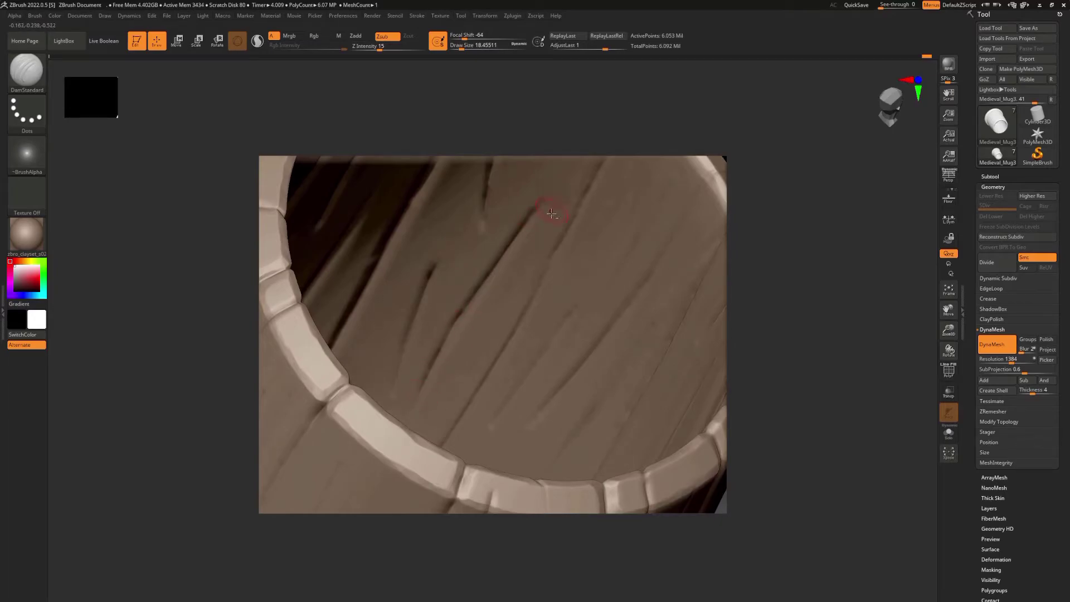
pyautogui.moveTo(552, 214)
pyautogui.mouseDown(button='right')
pyautogui.moveTo(485, 298)
pyautogui.moveTo(458, 300)
pyautogui.moveTo(468, 334)
pyautogui.mouseUp(button='right')
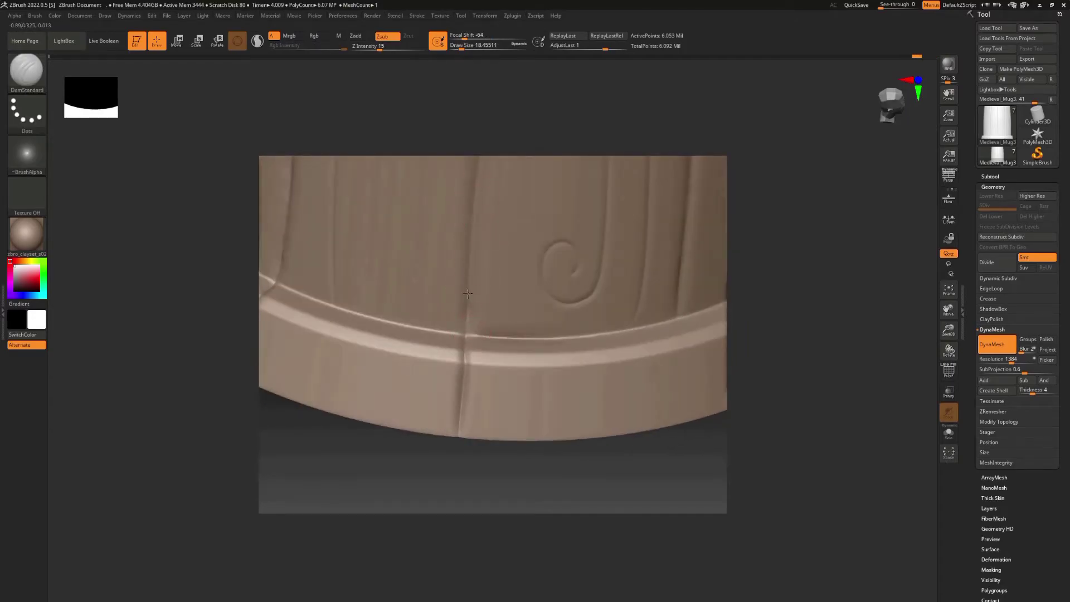
pyautogui.moveTo(467, 294)
pyautogui.mouseDown(button='right')
pyautogui.moveTo(487, 378)
pyautogui.moveTo(519, 387)
pyautogui.mouseUp(button='right')
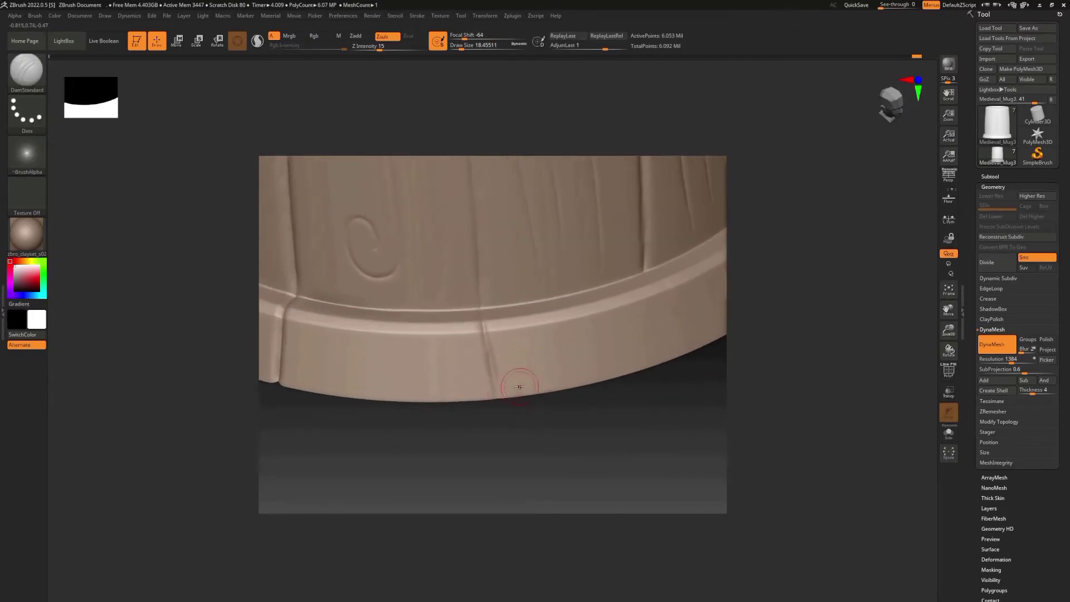
pyautogui.moveTo(480, 332)
pyautogui.mouseDown(button='right')
pyautogui.moveTo(477, 387)
pyautogui.moveTo(448, 332)
pyautogui.moveTo(468, 377)
pyautogui.moveTo(445, 421)
pyautogui.moveTo(452, 370)
pyautogui.moveTo(454, 399)
pyautogui.moveTo(457, 385)
pyautogui.moveTo(475, 425)
pyautogui.moveTo(461, 440)
pyautogui.moveTo(478, 376)
pyautogui.moveTo(432, 337)
pyautogui.mouseUp(button='right')
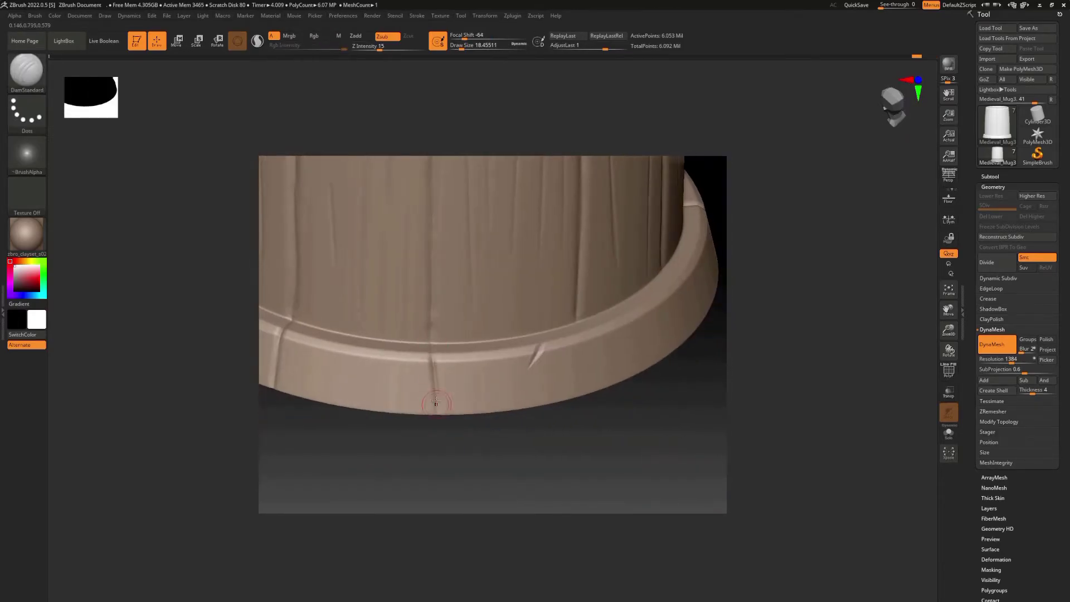
pyautogui.moveTo(436, 401)
pyautogui.mouseDown(button='right')
pyautogui.moveTo(435, 379)
pyautogui.moveTo(432, 397)
pyautogui.mouseUp(button='right')
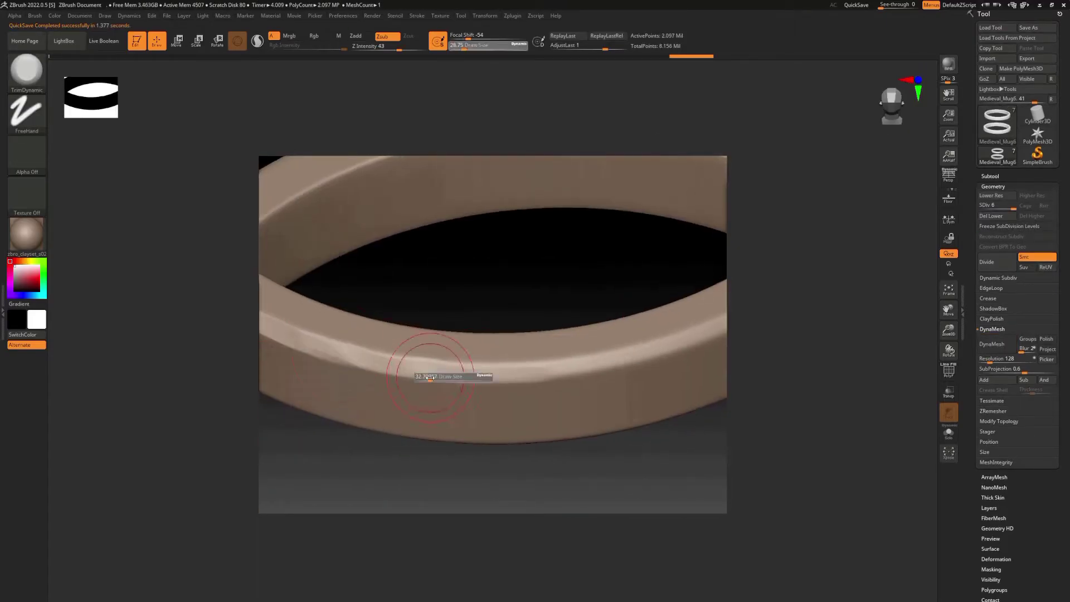
# Trim the band ring edges into flat bevels with TrimDynamic at size 37, then 28.75
pyautogui.moveTo(431, 377)
pyautogui.mouseDown(button='right')
pyautogui.moveTo(660, 265)
pyautogui.moveTo(580, 390)
pyautogui.moveTo(504, 430)
pyautogui.moveTo(540, 370)
pyautogui.mouseUp(button='right')
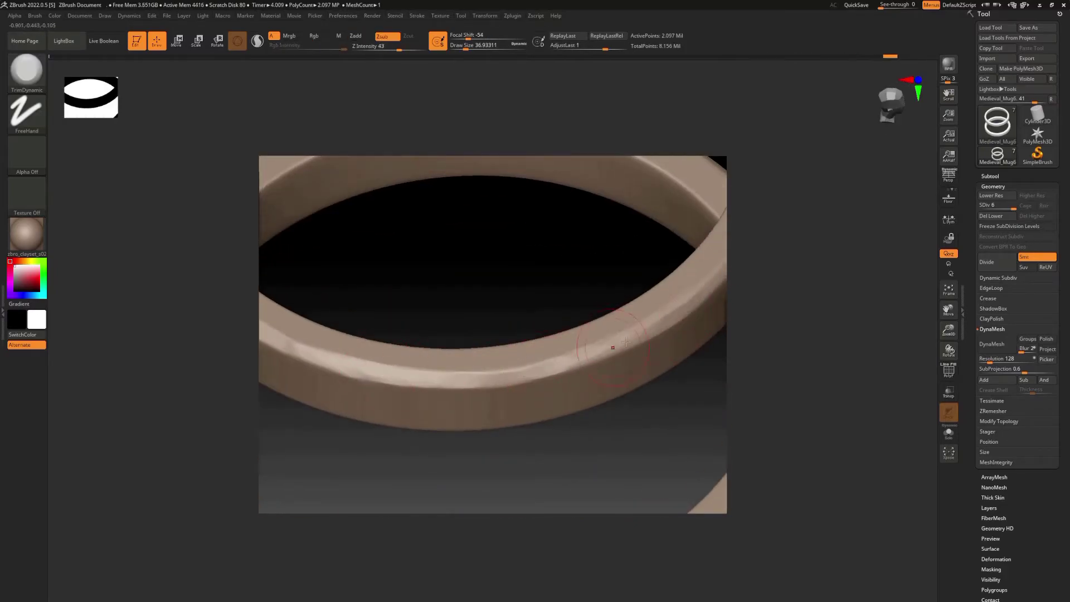
pyautogui.moveTo(626, 341); pyautogui.dragTo(560, 396, button='right')
pyautogui.moveTo(685, 328)
pyautogui.mouseDown(button='right')
pyautogui.moveTo(528, 349)
pyautogui.moveTo(458, 403)
pyautogui.mouseUp(button='right')
pyautogui.moveTo(672, 335)
pyautogui.mouseDown(button='right')
pyautogui.moveTo(527, 351)
pyautogui.moveTo(502, 216)
pyautogui.moveTo(526, 301)
pyautogui.moveTo(426, 374)
pyautogui.moveTo(470, 296)
pyautogui.moveTo(499, 277)
pyautogui.moveTo(377, 328)
pyautogui.moveTo(390, 312)
pyautogui.moveTo(358, 310)
pyautogui.moveTo(459, 234)
pyautogui.moveTo(394, 334)
pyautogui.moveTo(401, 301)
pyautogui.moveTo(438, 387)
pyautogui.moveTo(542, 417)
pyautogui.moveTo(501, 377)
pyautogui.mouseUp(button='right')
pyautogui.press('s')
pyautogui.click(394, 335)
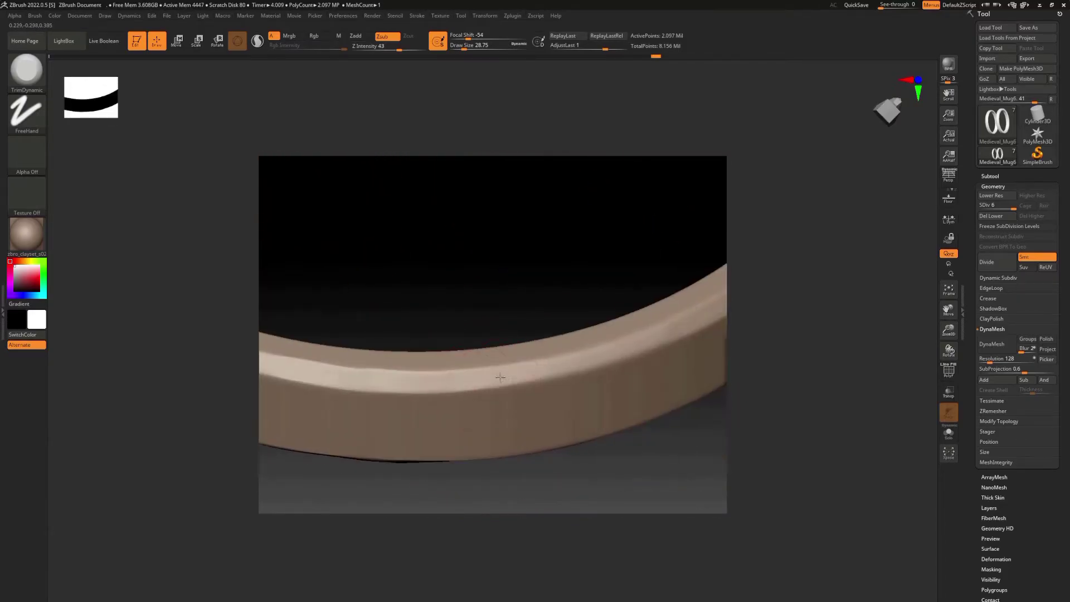
pyautogui.moveTo(556, 323)
pyautogui.mouseDown(button='right')
pyautogui.moveTo(557, 310)
pyautogui.moveTo(501, 351)
pyautogui.moveTo(519, 389)
pyautogui.moveTo(501, 292)
pyautogui.moveTo(519, 312)
pyautogui.moveTo(579, 270)
pyautogui.moveTo(526, 299)
pyautogui.moveTo(509, 382)
pyautogui.moveTo(479, 285)
pyautogui.mouseUp(button='right')
pyautogui.moveTo(465, 380)
pyautogui.mouseDown(button='right')
pyautogui.moveTo(525, 364)
pyautogui.moveTo(494, 343)
pyautogui.mouseUp(button='right')
pyautogui.moveTo(555, 321)
pyautogui.mouseDown(button='right')
pyautogui.moveTo(518, 287)
pyautogui.moveTo(442, 364)
pyautogui.moveTo(456, 447)
pyautogui.moveTo(489, 350)
pyautogui.moveTo(443, 384)
pyautogui.mouseUp(button='right')
# Finish beveling the remaining ring edges, then choose OrbFlatten_Edge with Dots stroke
pyautogui.press('s')
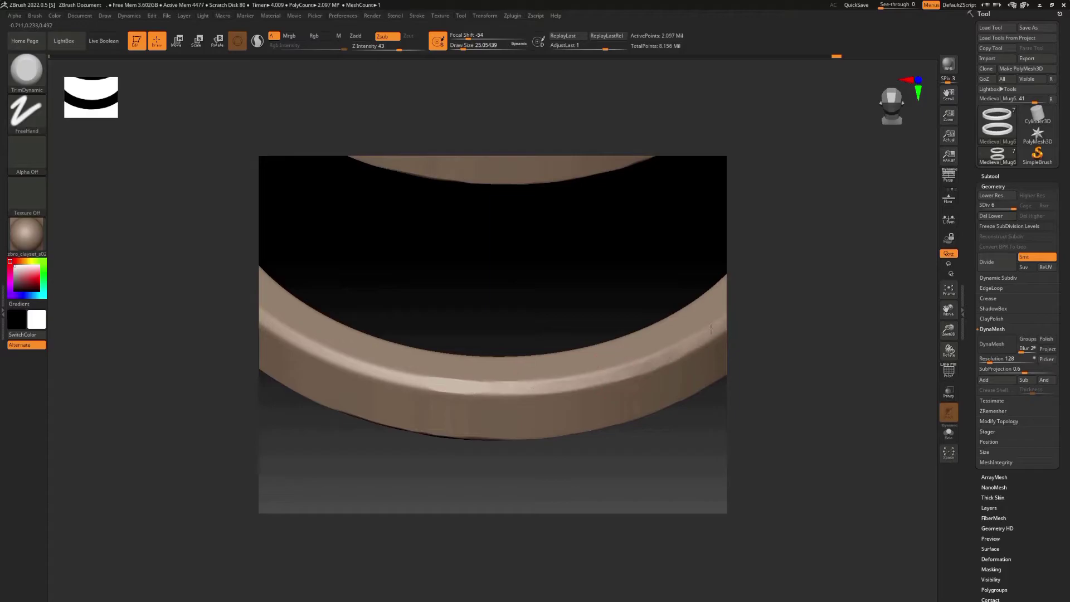
pyautogui.moveTo(711, 329)
pyautogui.mouseDown(button='right')
pyautogui.moveTo(529, 360)
pyautogui.moveTo(542, 299)
pyautogui.mouseUp(button='right')
pyautogui.moveTo(552, 220)
pyautogui.mouseDown(button='right')
pyautogui.moveTo(517, 284)
pyautogui.moveTo(450, 234)
pyautogui.moveTo(478, 349)
pyautogui.moveTo(441, 369)
pyautogui.mouseUp(button='right')
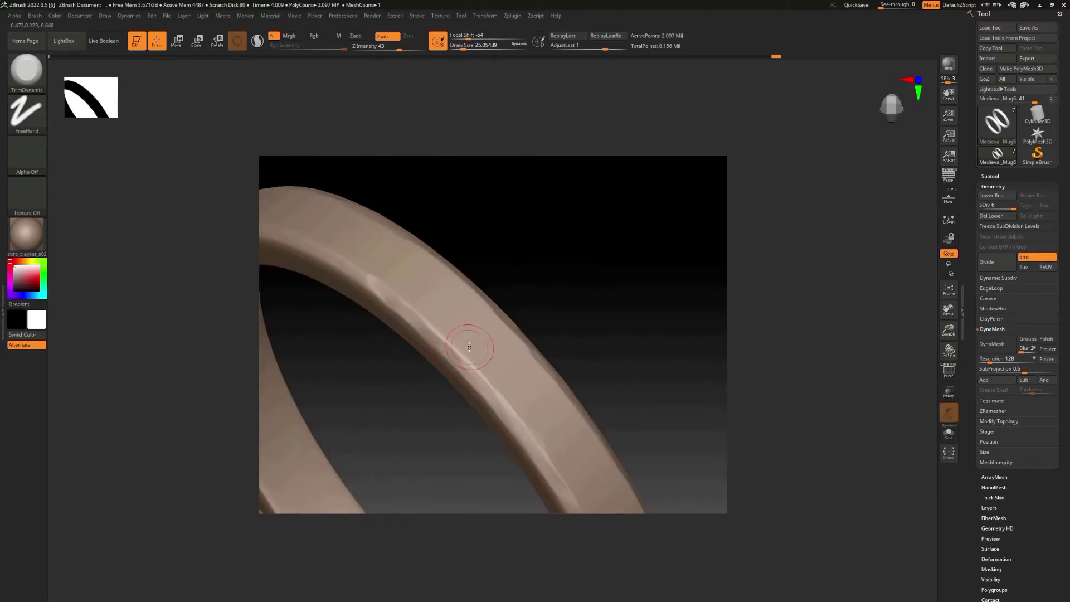
pyautogui.moveTo(415, 275); pyautogui.dragTo(413, 312, button='right')
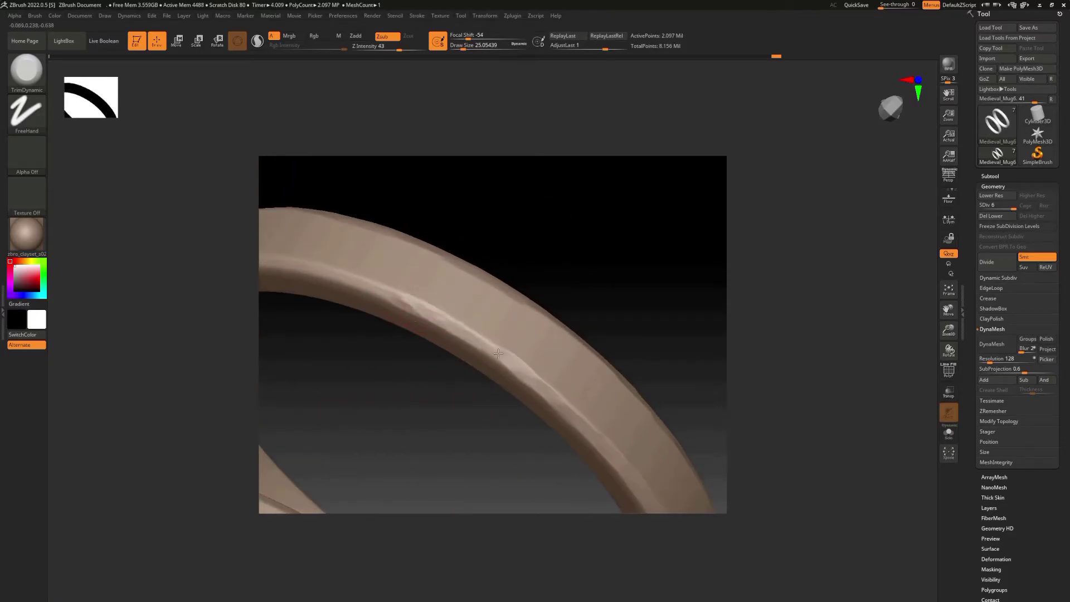
pyautogui.moveTo(498, 354)
pyautogui.mouseDown(button='right')
pyautogui.moveTo(473, 313)
pyautogui.moveTo(563, 311)
pyautogui.moveTo(443, 318)
pyautogui.mouseUp(button='right')
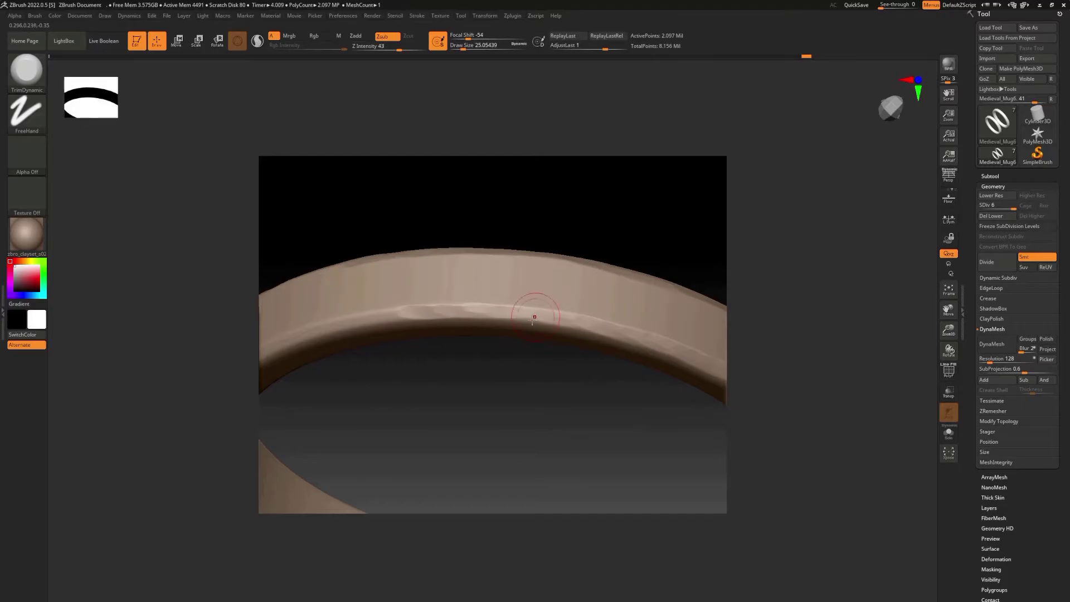
pyautogui.moveTo(534, 319); pyautogui.dragTo(485, 306, button='right')
pyautogui.moveTo(337, 352)
pyautogui.mouseDown(button='right')
pyautogui.moveTo(441, 345)
pyautogui.moveTo(429, 294)
pyautogui.moveTo(465, 291)
pyautogui.moveTo(449, 402)
pyautogui.moveTo(454, 362)
pyautogui.moveTo(442, 354)
pyautogui.moveTo(456, 320)
pyautogui.moveTo(468, 368)
pyautogui.mouseUp(button='right')
pyautogui.press('b')
pyautogui.click(473, 376)
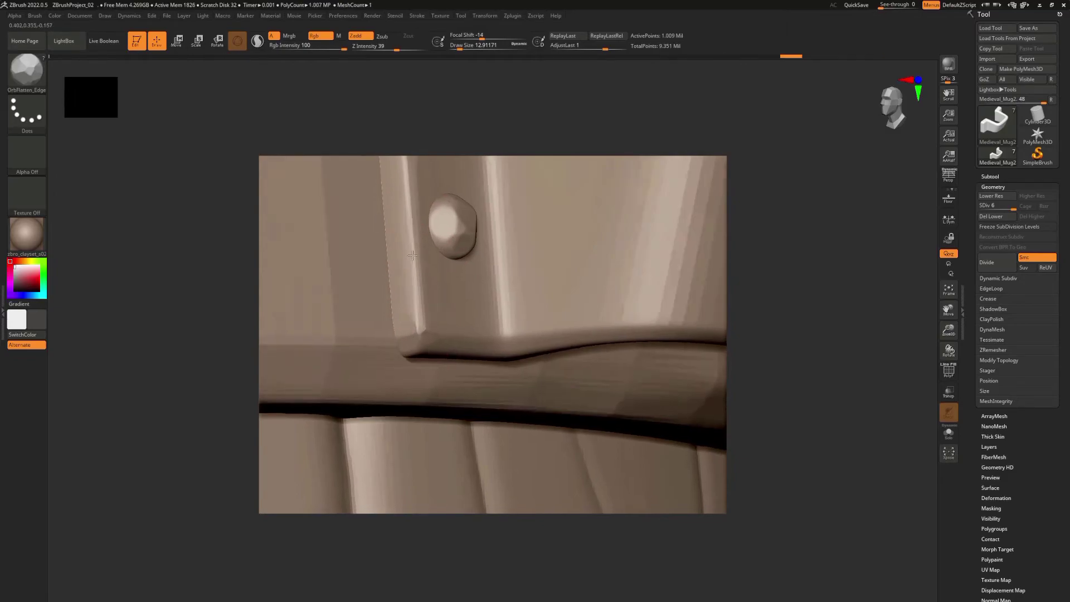
# Zoom in on the handle clamp and flatten its edges beside the rivet
pyautogui.moveTo(424, 283)
pyautogui.mouseDown(button='right')
pyautogui.moveTo(420, 296)
pyautogui.moveTo(503, 340)
pyautogui.moveTo(474, 292)
pyautogui.mouseUp(button='right')
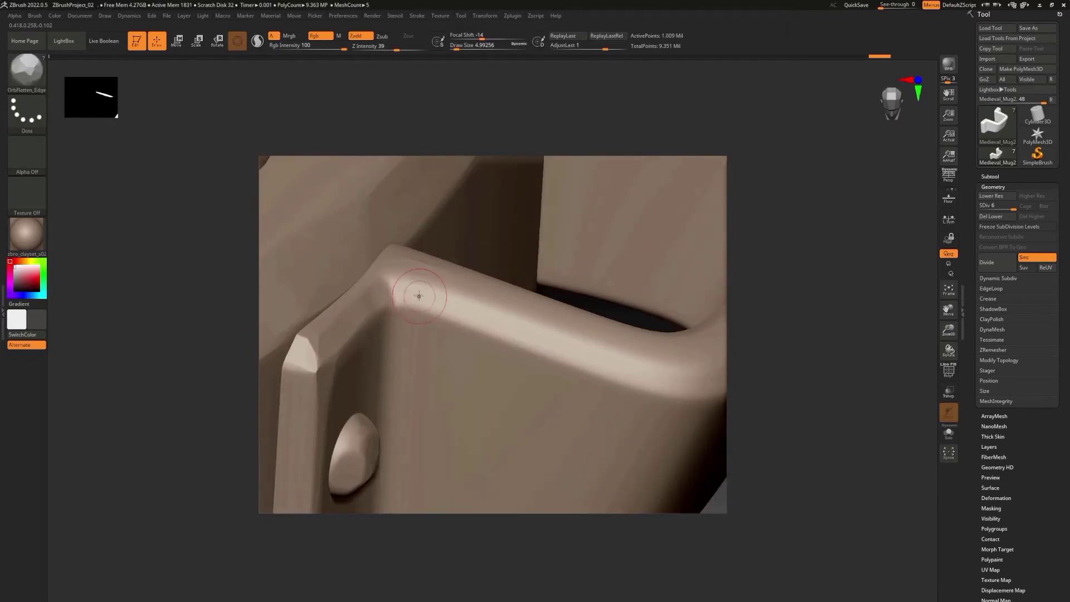
pyautogui.moveTo(445, 332)
pyautogui.mouseDown(button='right')
pyautogui.moveTo(512, 272)
pyautogui.moveTo(471, 288)
pyautogui.moveTo(502, 340)
pyautogui.moveTo(531, 358)
pyautogui.moveTo(555, 298)
pyautogui.moveTo(459, 304)
pyautogui.mouseUp(button='right')
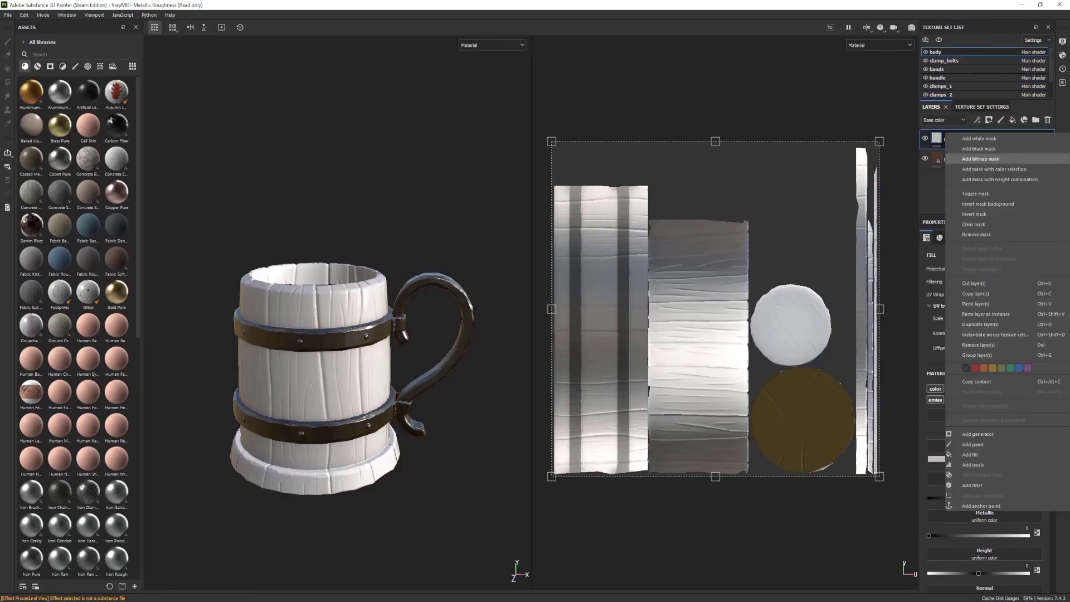
# Try a Curvature-masked Multiply on Fill layer 2, then delete that layer
pyautogui.click(978, 433)
pyautogui.press('Return')
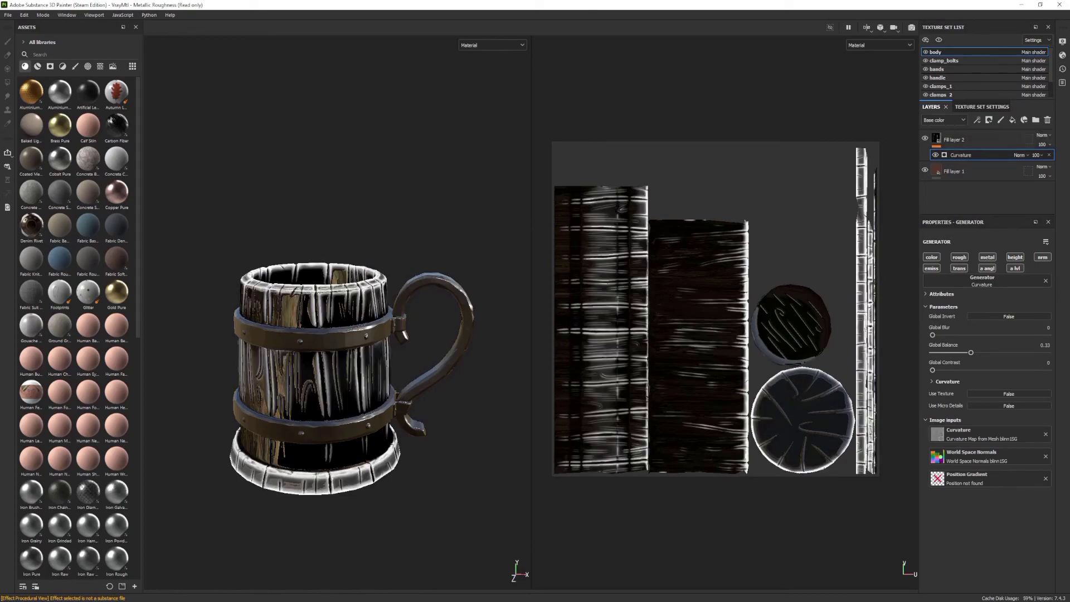
pyautogui.click(937, 138)
pyautogui.click(1042, 135)
pyautogui.click(1031, 190)
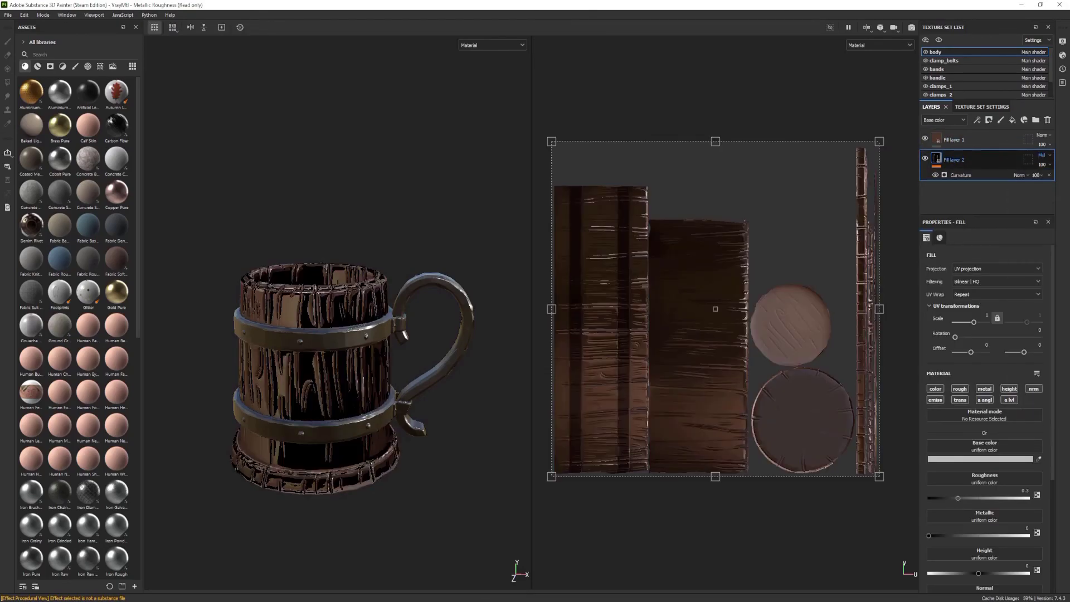
pyautogui.press('Delete')
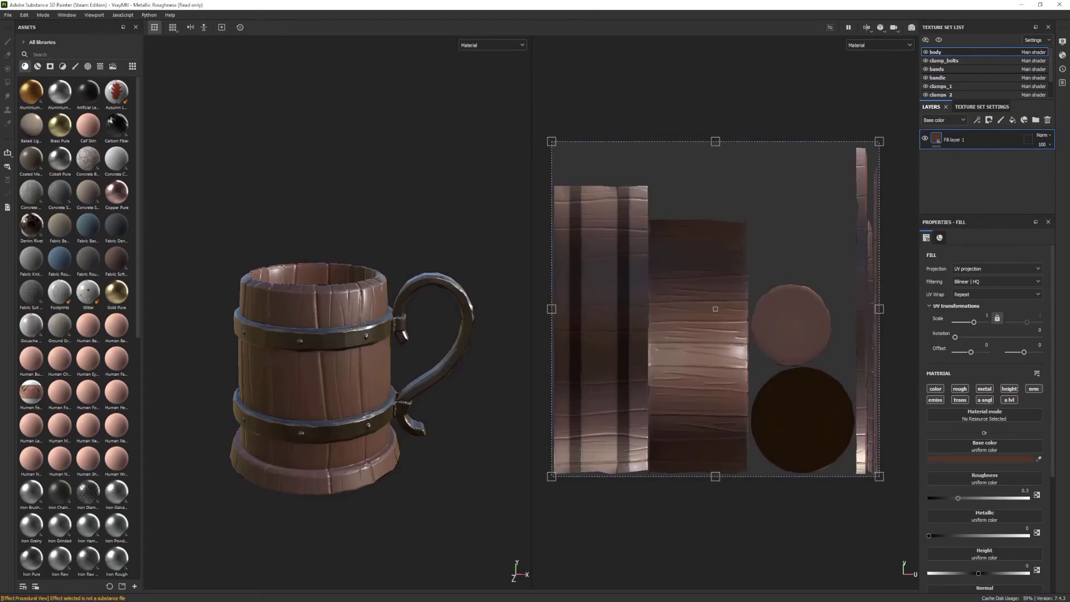
# Add a new fill layer above the wood and set its base colour, comparing against Fill layer 1
pyautogui.click(1012, 120)
pyautogui.click(984, 446)
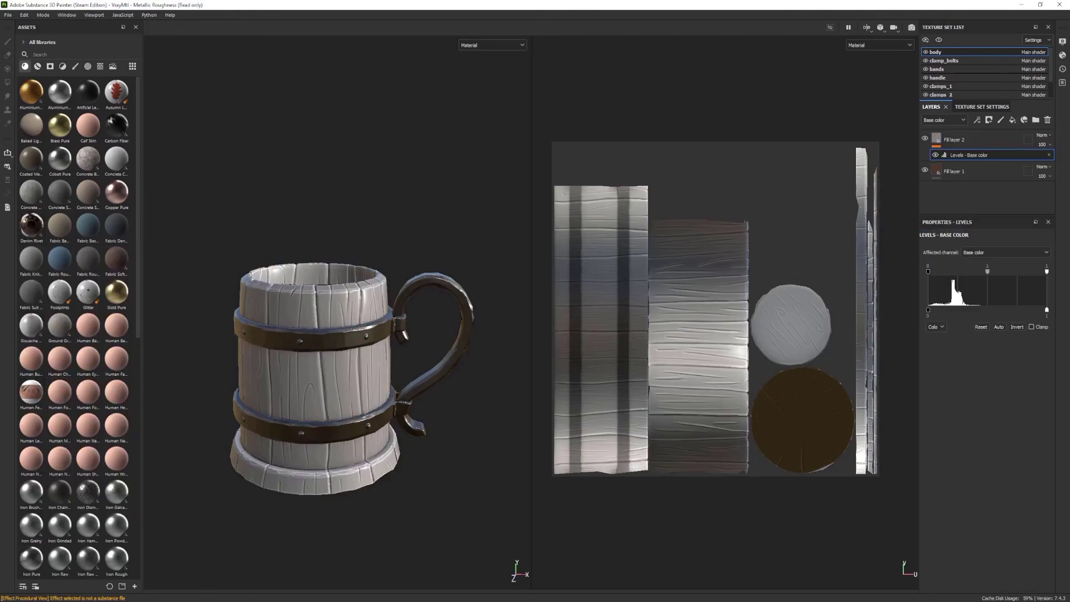
pyautogui.scroll(-2, 329, 379)
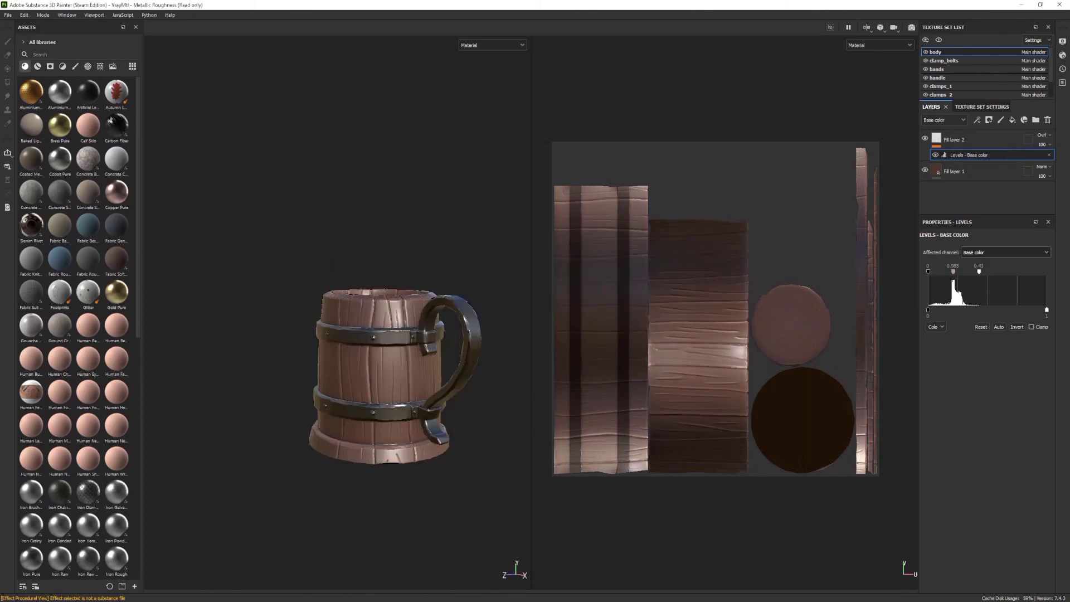
pyautogui.scroll(4, 328, 380)
pyautogui.click(954, 171)
pyautogui.click(985, 459)
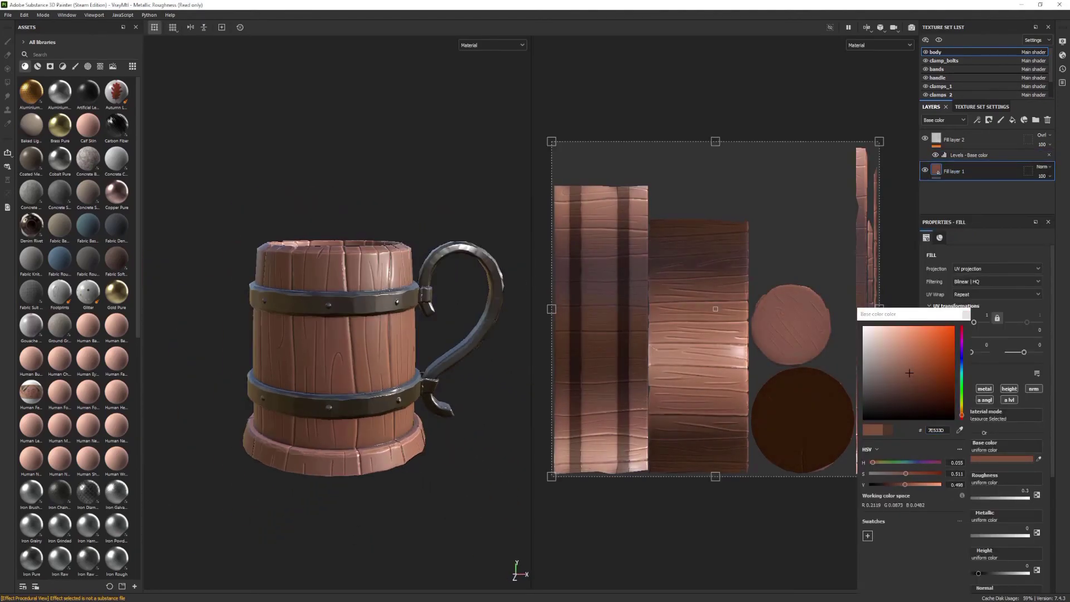
pyautogui.click(954, 139)
# Review the bands, clamp_bolts and clamps_2 texture sets, including the Levels effect
pyautogui.click(938, 69)
pyautogui.scroll(1, 334, 357)
pyautogui.click(969, 155)
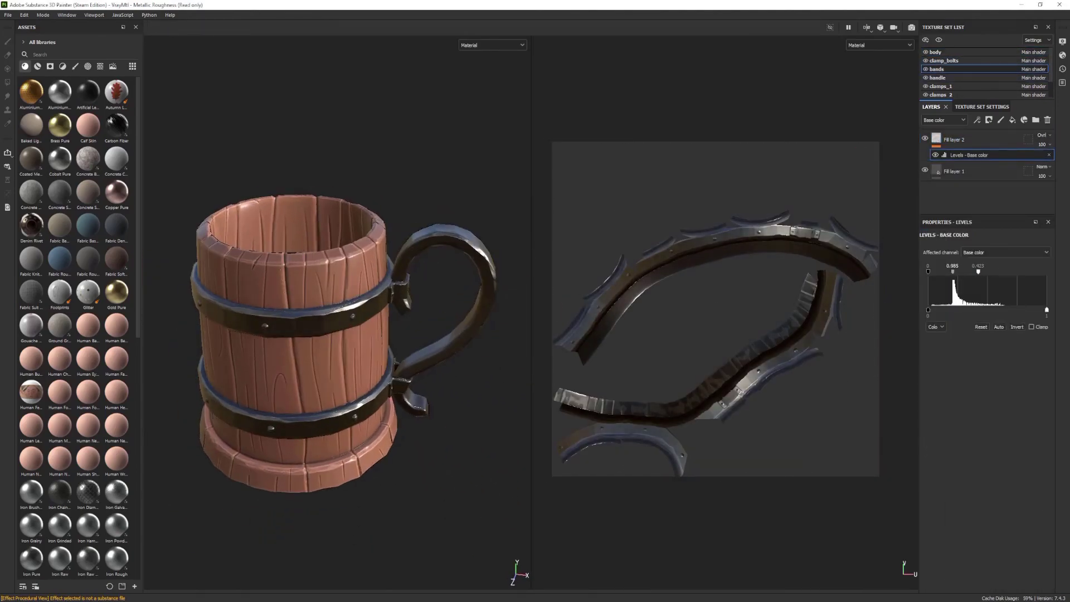
pyautogui.scroll(4, 334, 357)
pyautogui.scroll(-3, 335, 356)
pyautogui.moveTo(335, 334)
pyautogui.keyDown('alt'); pyautogui.mouseDown()
pyautogui.moveTo(335, 251)
pyautogui.moveTo(335, 335)
pyautogui.mouseUp(); pyautogui.keyUp('alt')
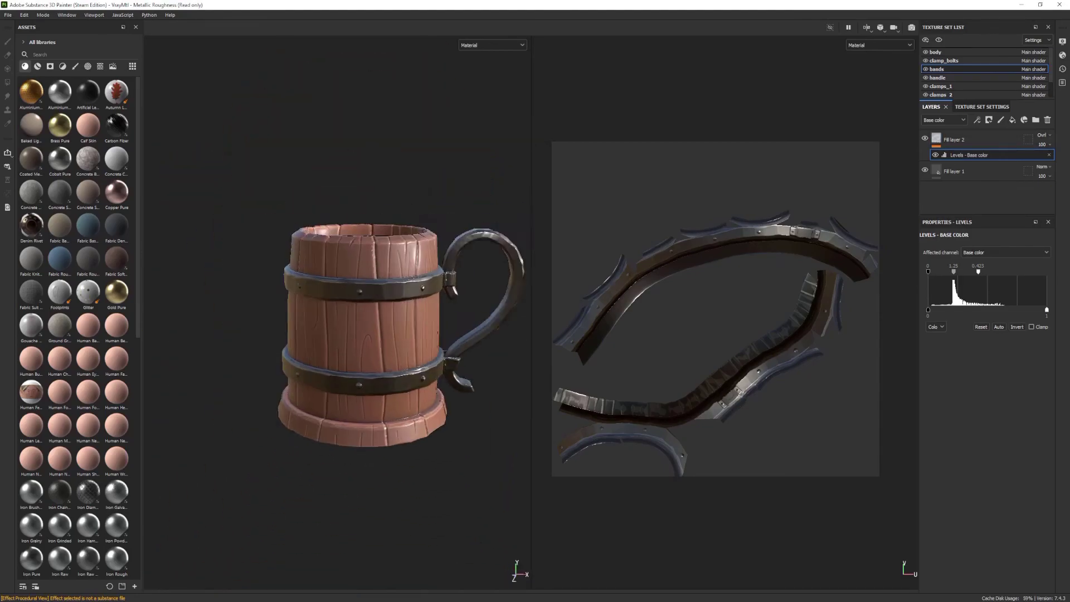
pyautogui.click(944, 60)
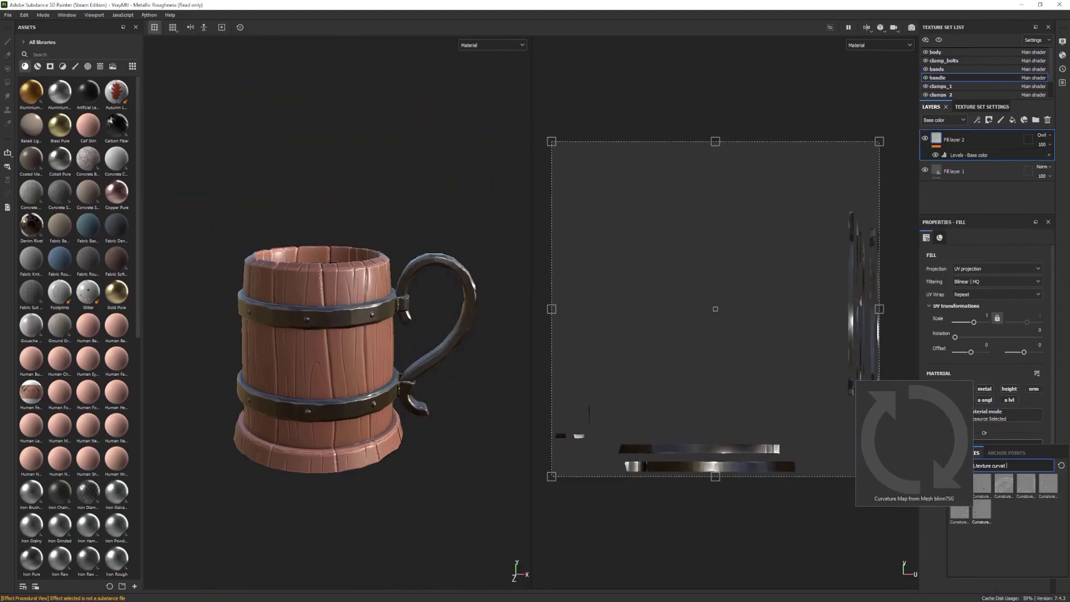
pyautogui.scroll(1, 335, 357)
pyautogui.click(942, 95)
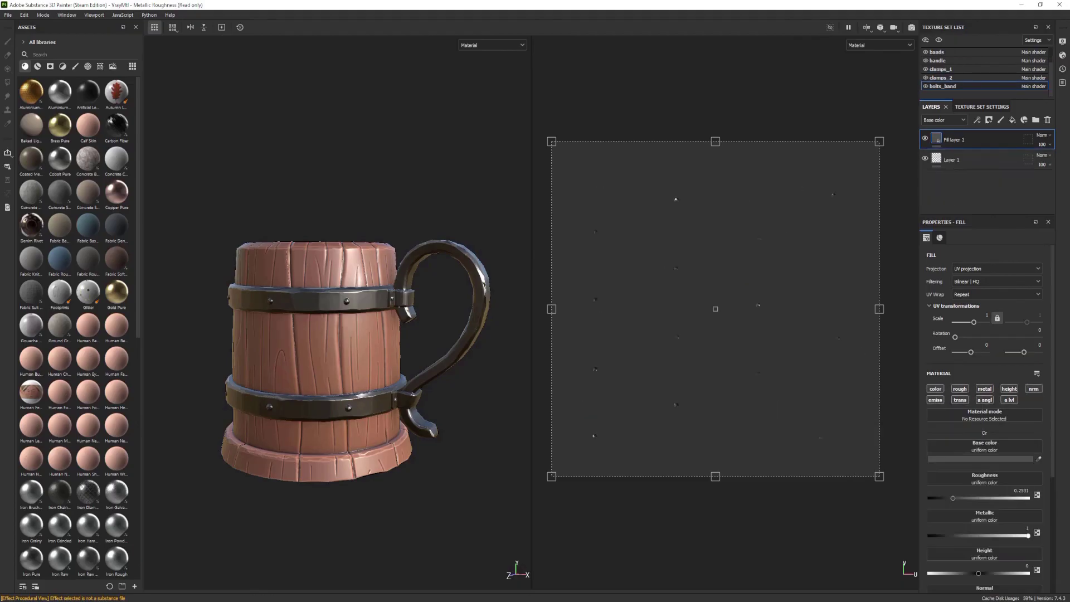